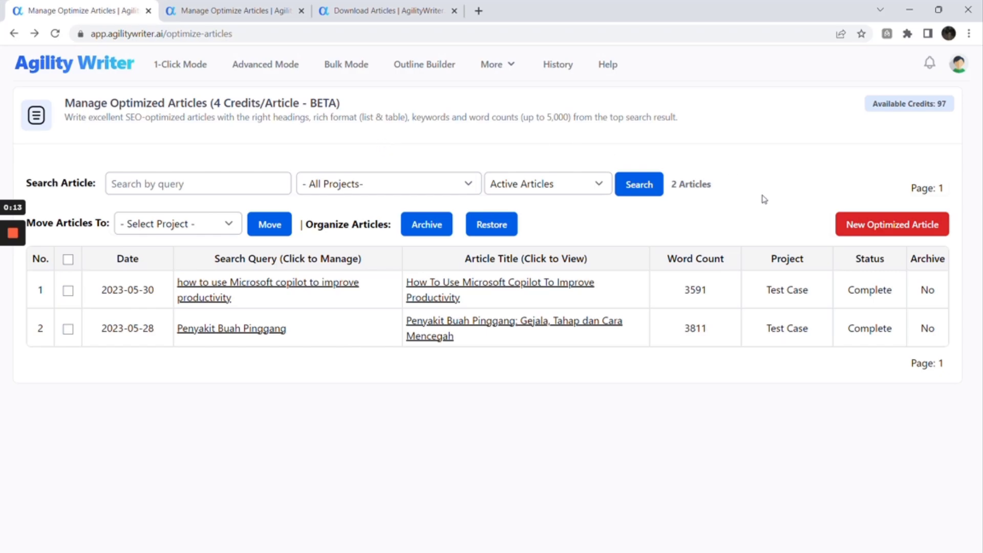
Create a new optimized article for 'Generative AI For Marketing' (USA, American English, Test Case project) for 4 credits.
click(903, 231)
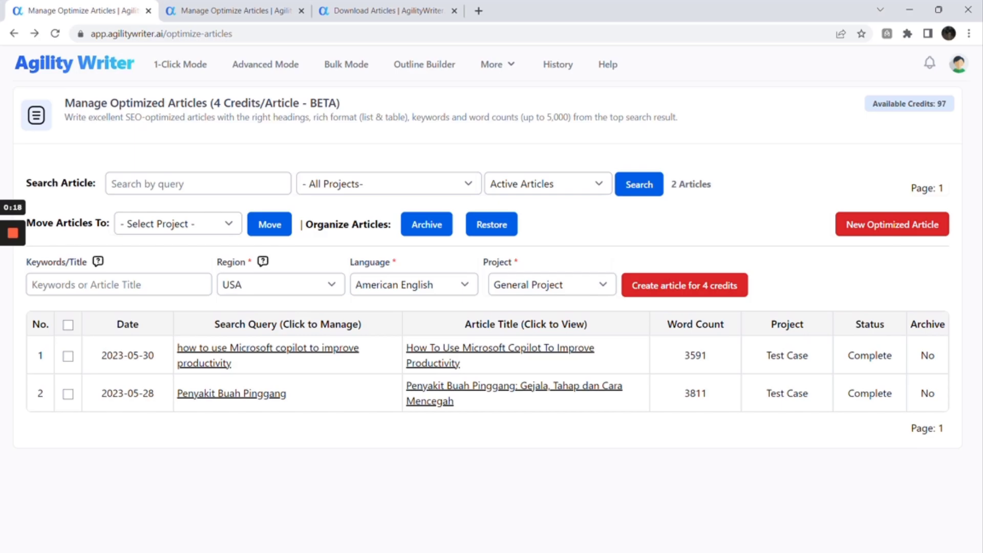
click(118, 284)
text(Generative AI For Marketing)
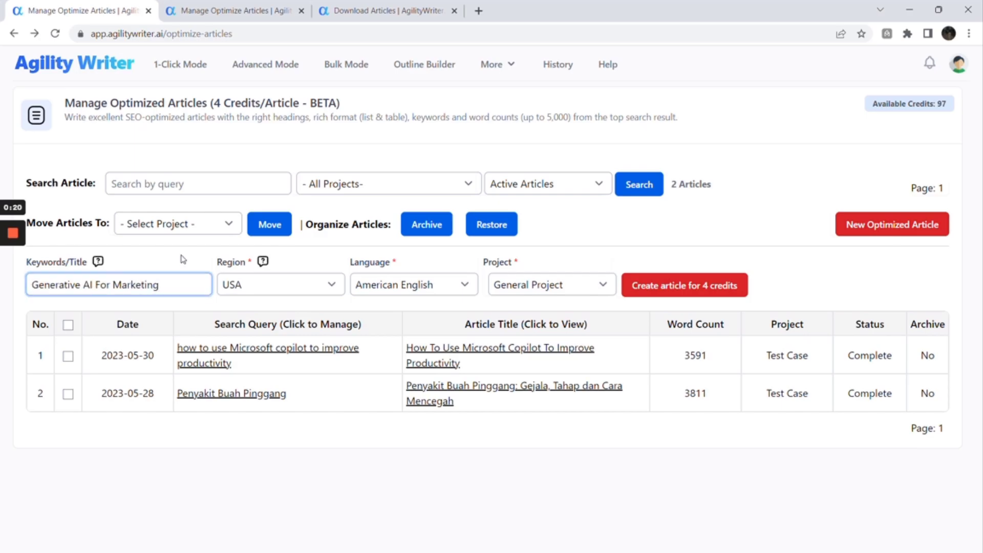
click(287, 292)
click(288, 291)
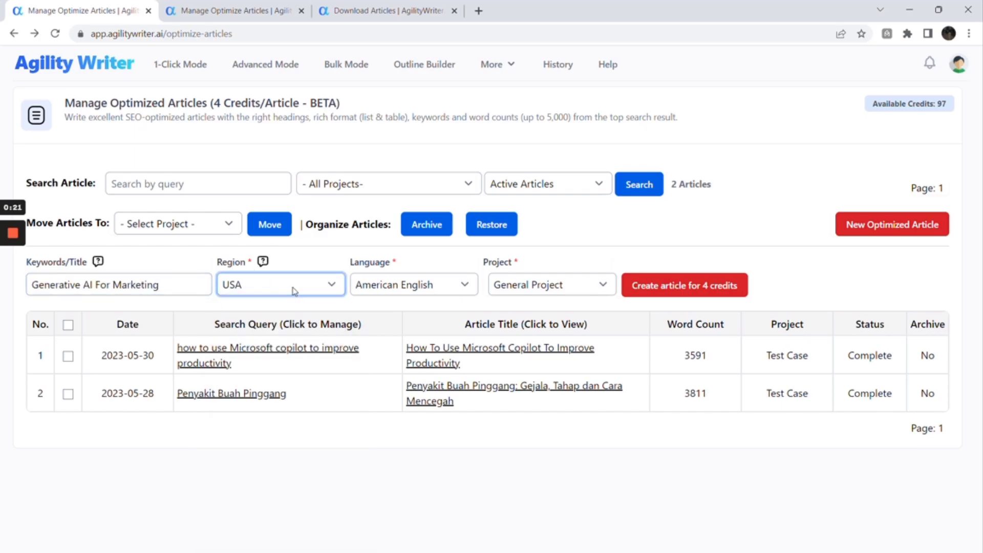
click(417, 287)
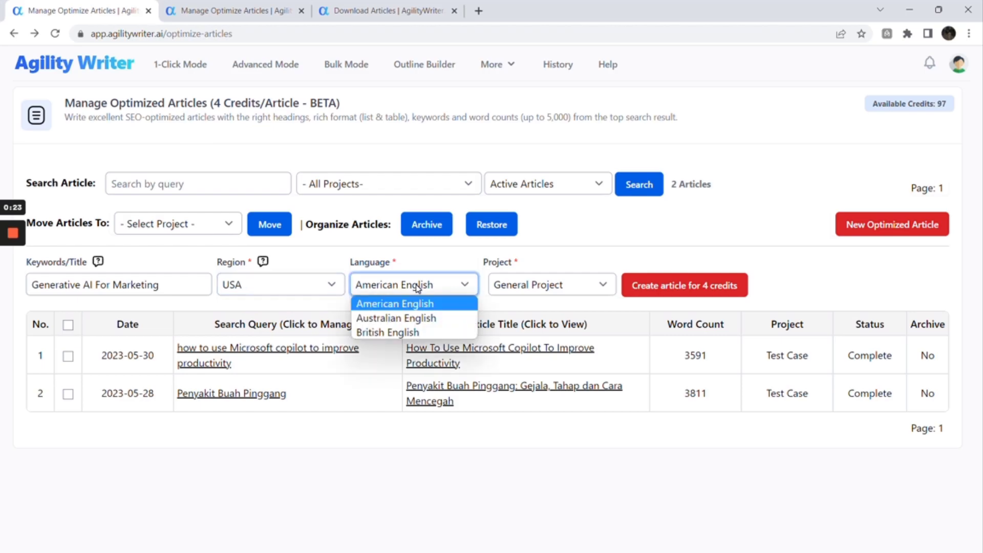
click(417, 287)
click(560, 285)
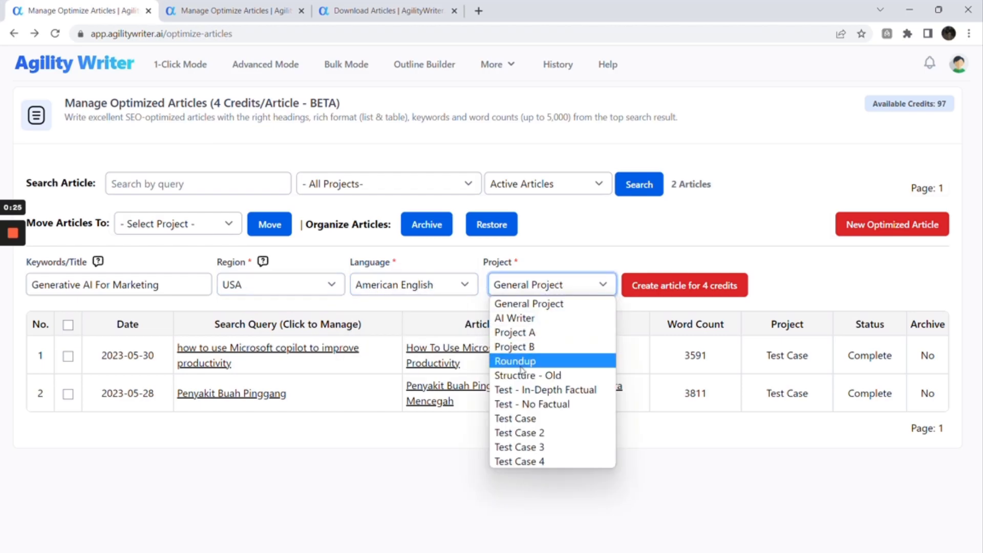
click(518, 419)
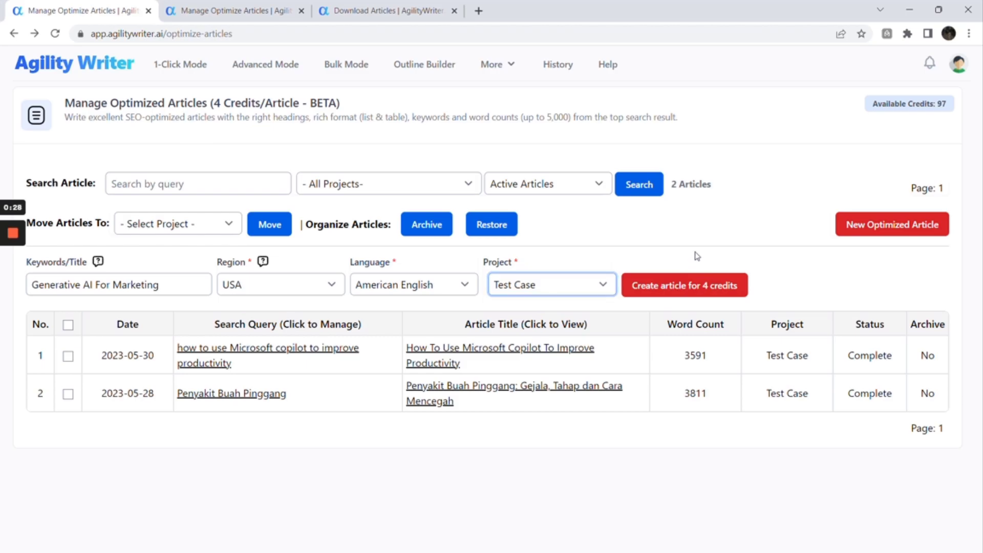
click(670, 292)
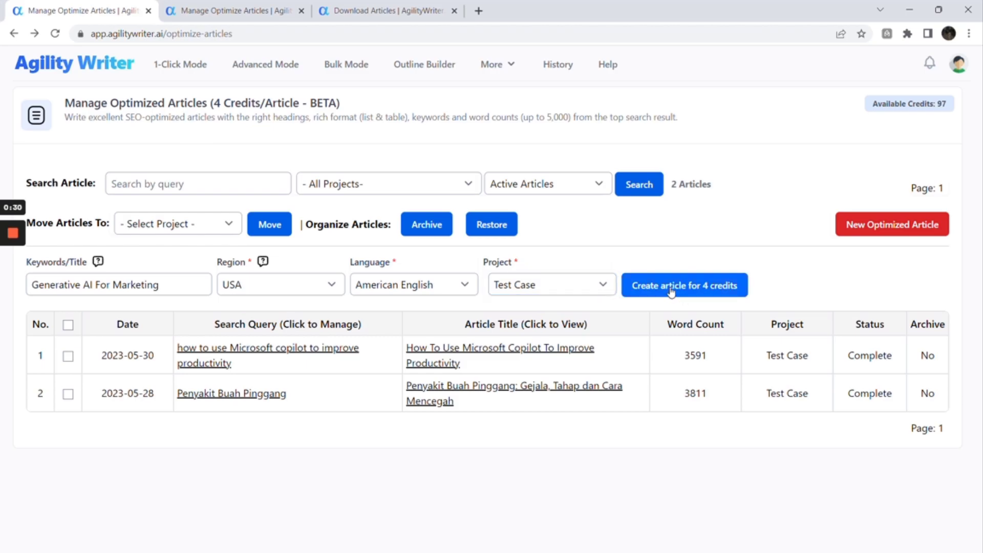
click(671, 291)
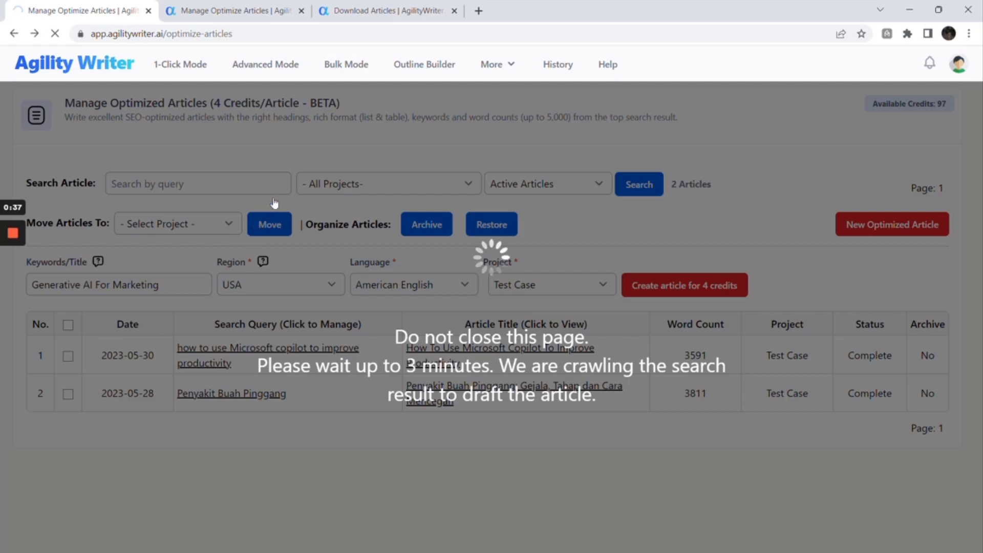
On the second tab, file the 'Do Bodybuilders Do Keto' article under Test Case and create it for 4 credits.
mouse_move(227, 14)
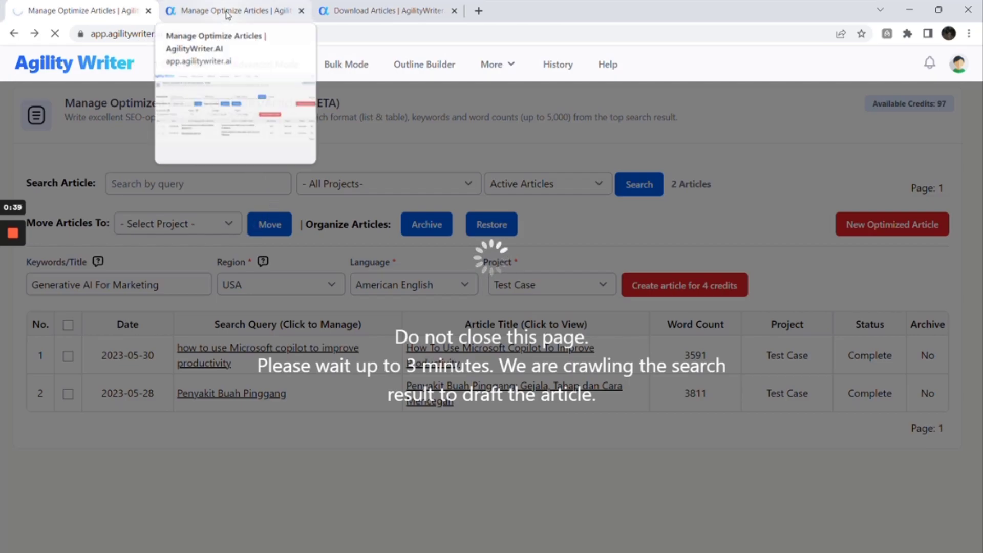
click(227, 14)
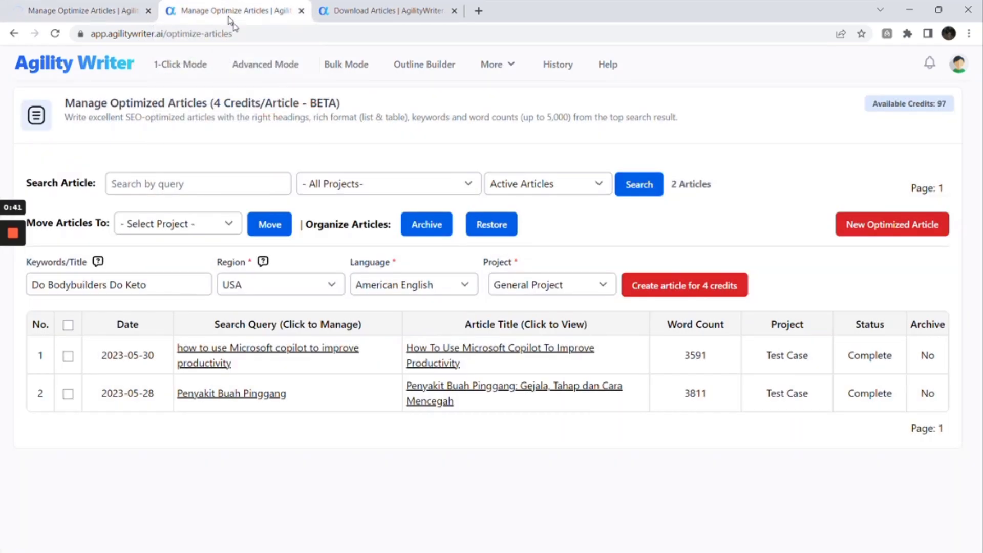
drag(146, 284, 4, 299)
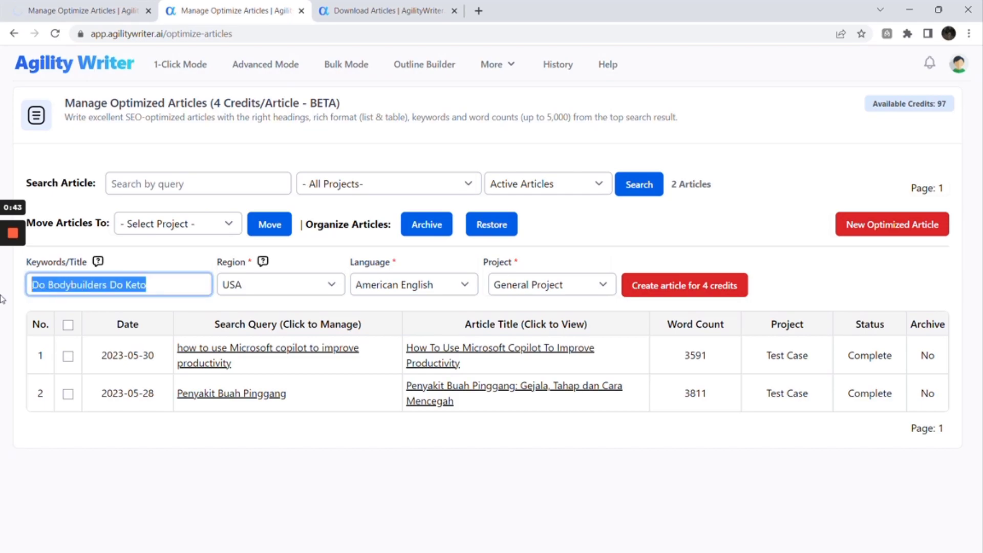
click(325, 496)
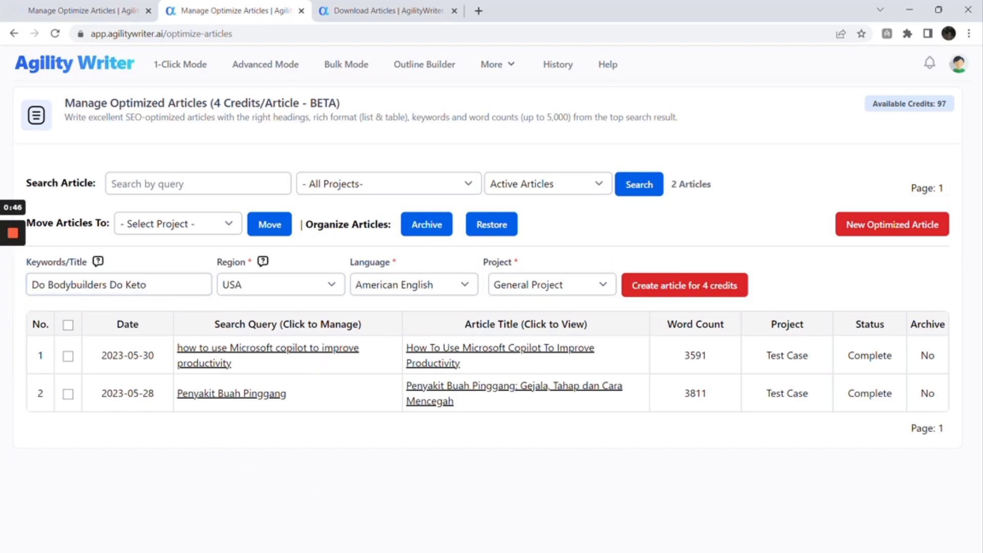
click(505, 296)
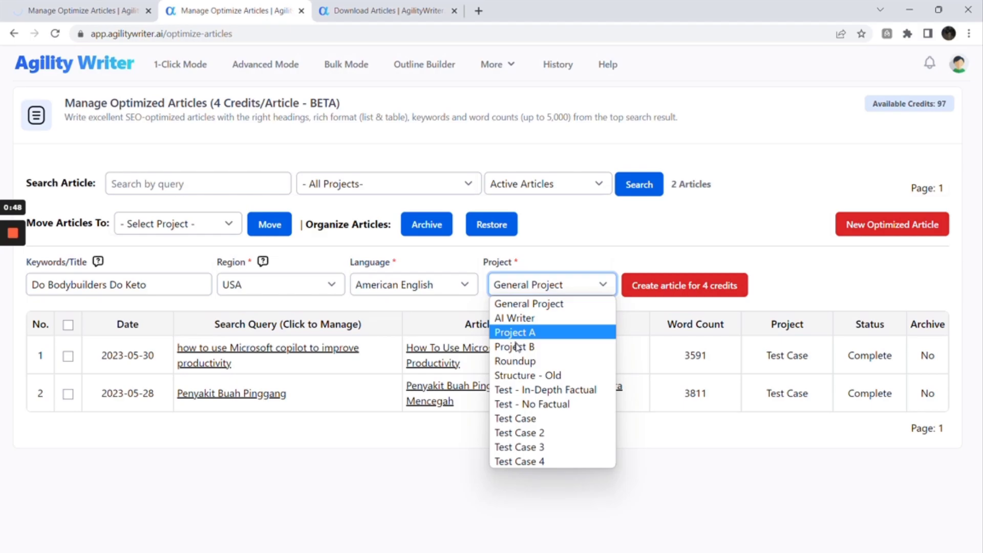
click(543, 417)
click(624, 461)
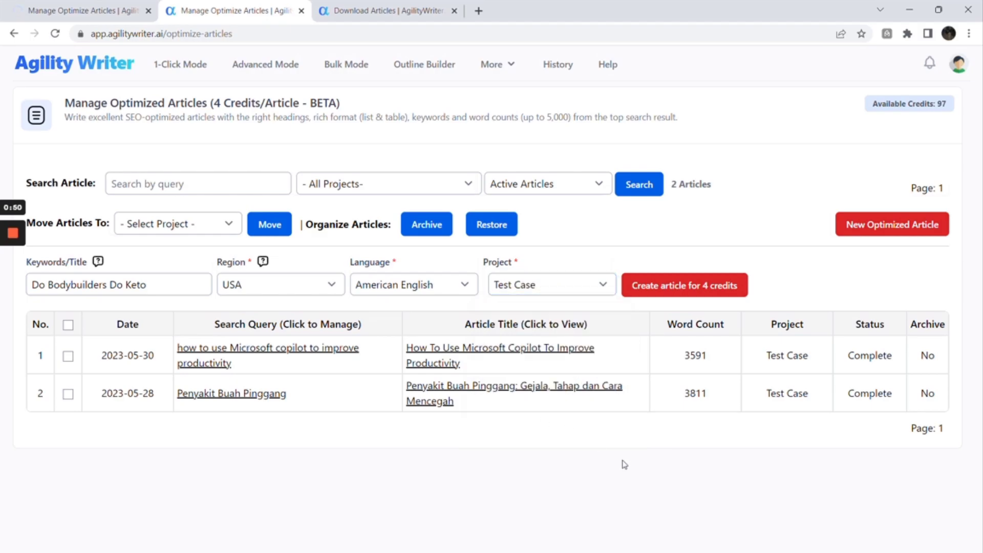
click(705, 294)
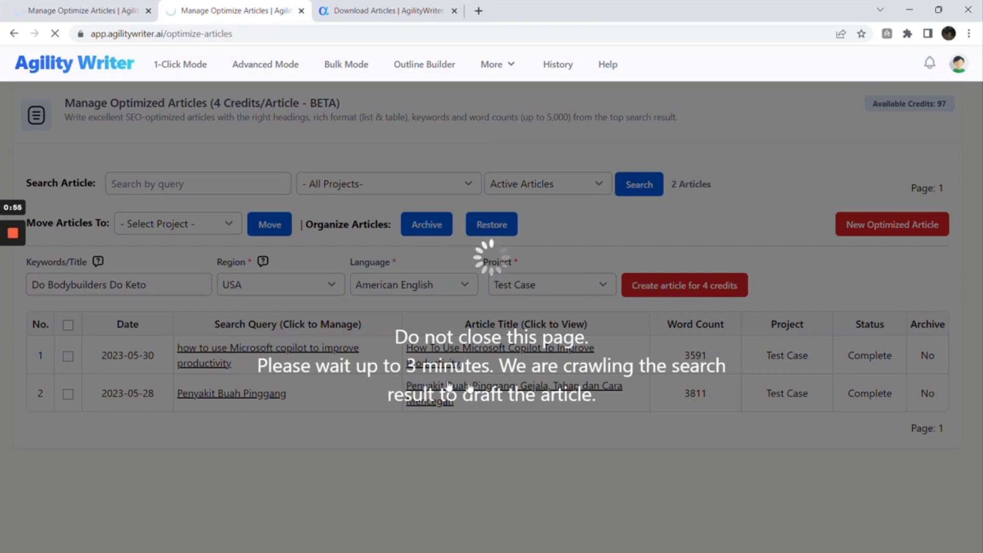
Return to the Generative AI For Marketing tab and review its scored competitor results and drafted outline.
click(97, 13)
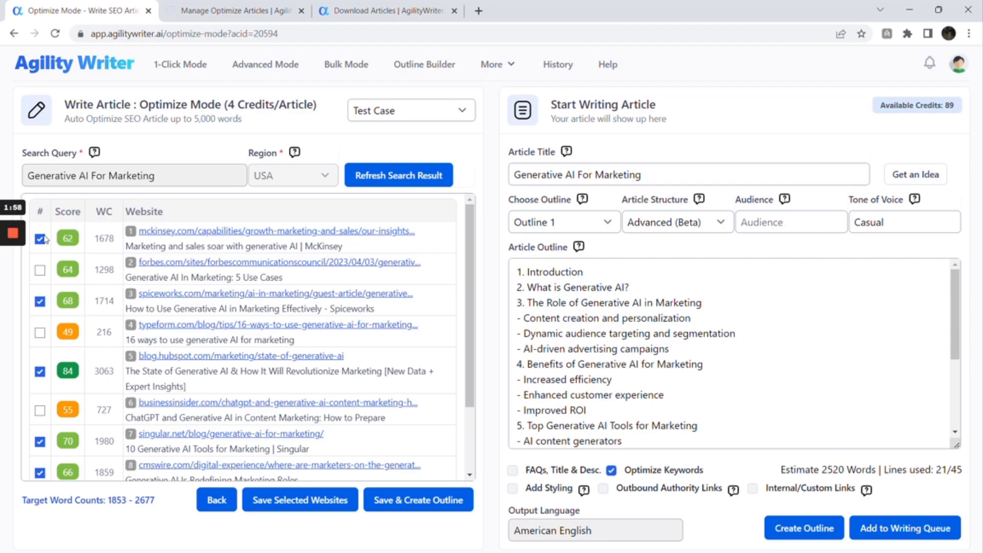
scroll(65, 276, down, 2)
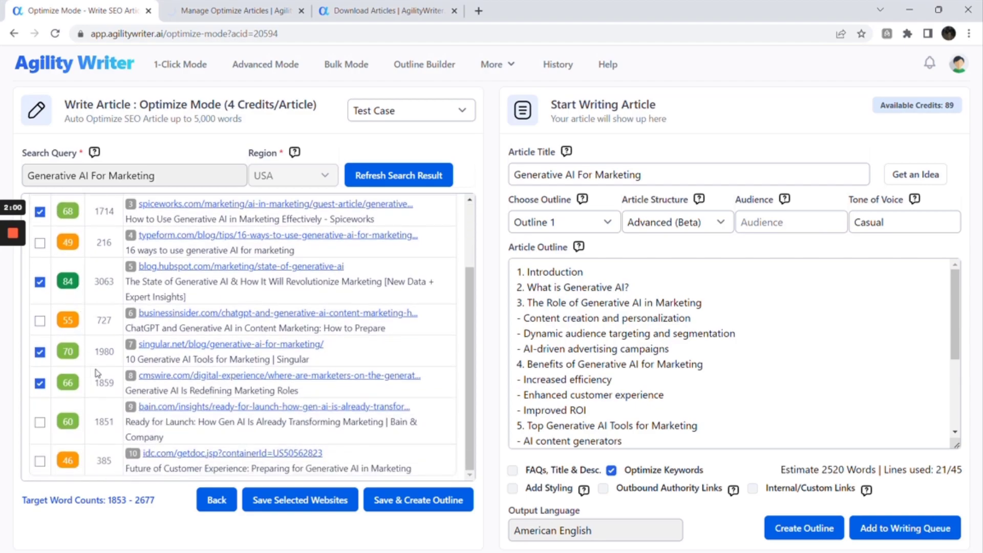
scroll(120, 407, up, 2)
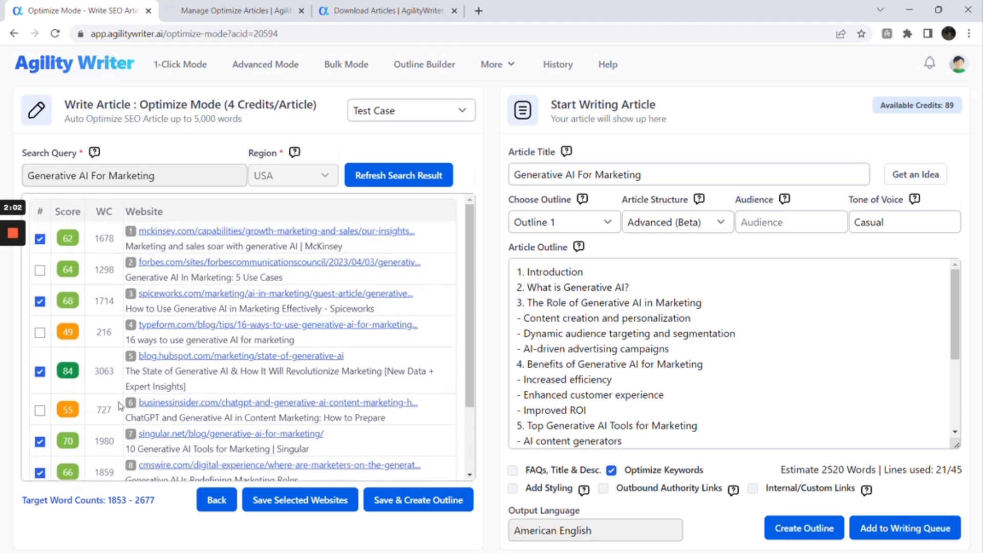
scroll(102, 307, down, 1)
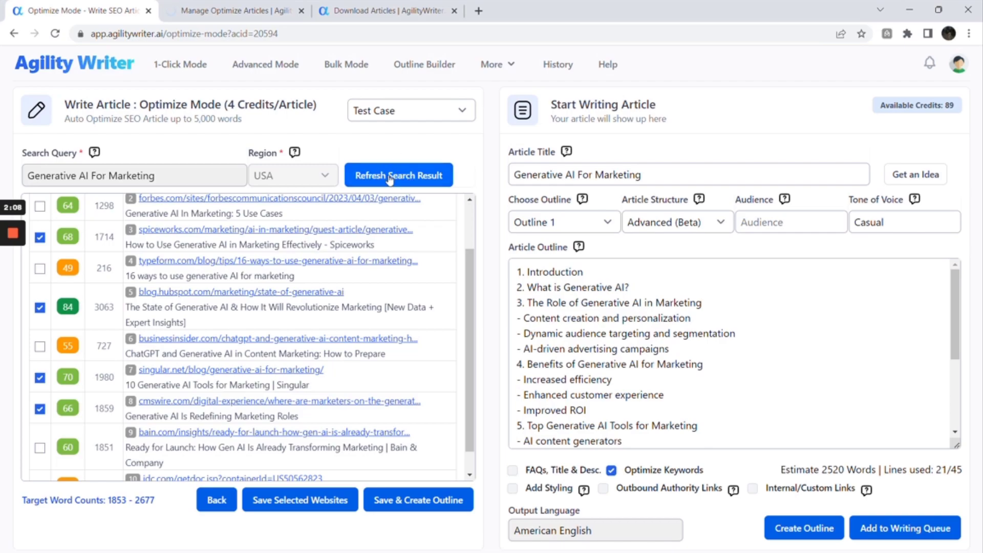
scroll(414, 272, up, 1)
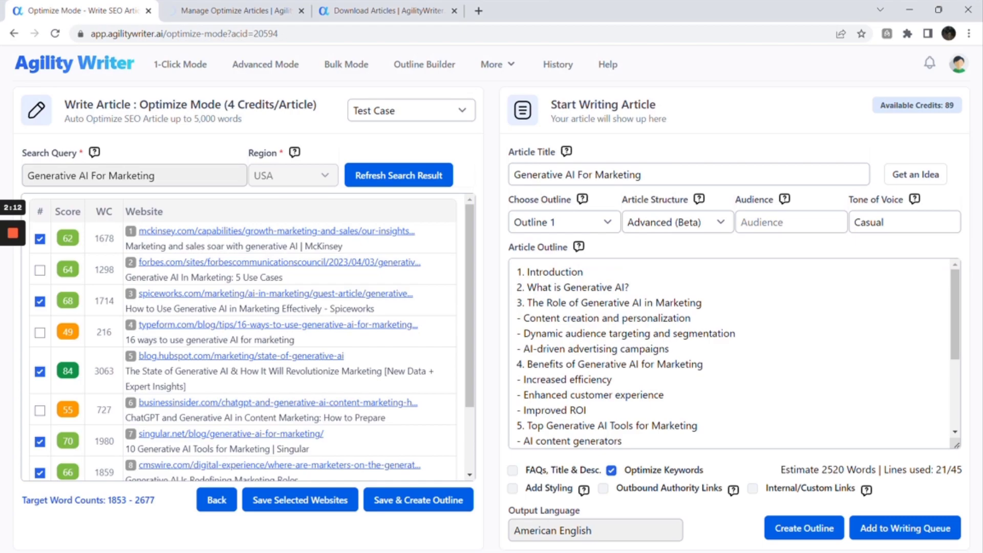
Preview the second outline and note its target word range and estimated 2520-word length.
click(570, 224)
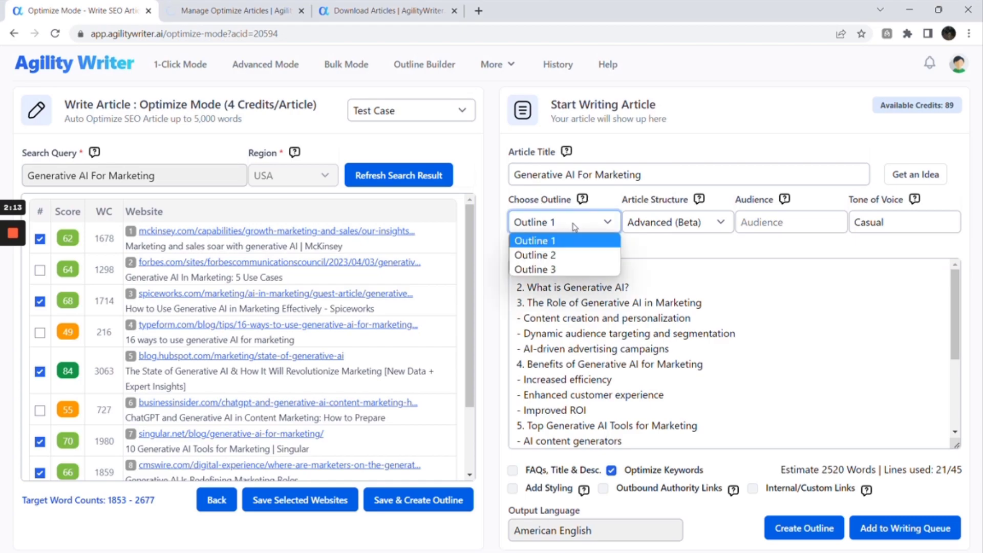
click(566, 255)
scroll(732, 354, down, 5)
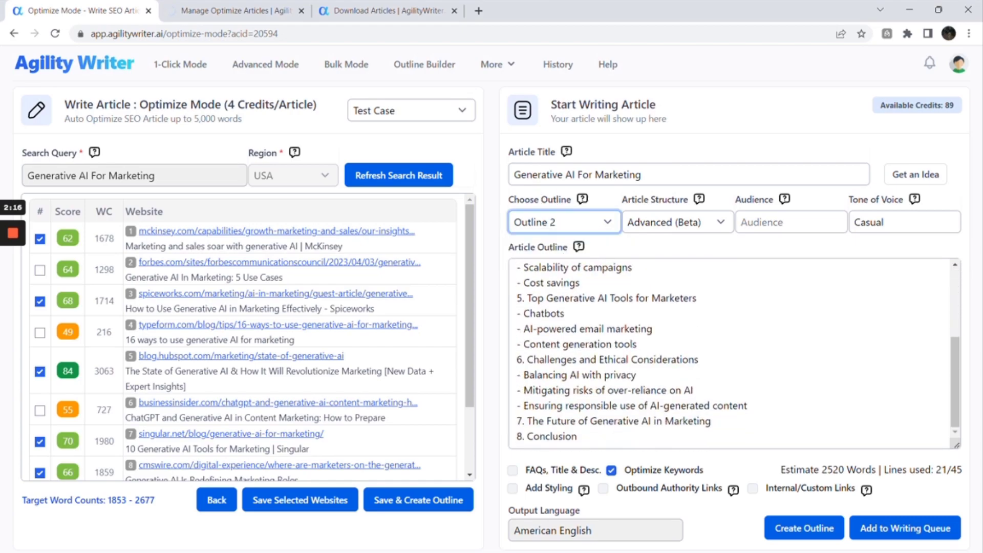
scroll(733, 353, up, 5)
drag(112, 500, 135, 500)
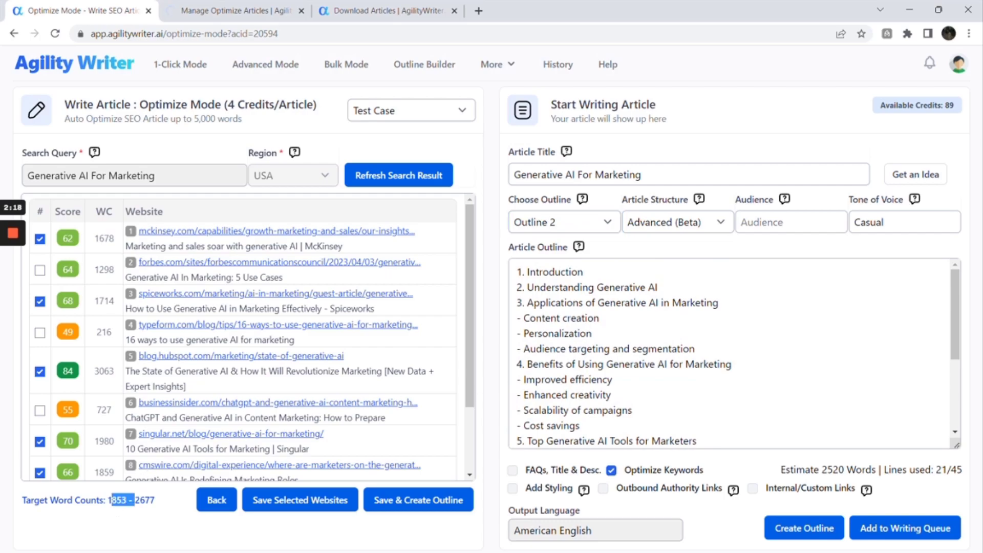
drag(820, 469, 855, 469)
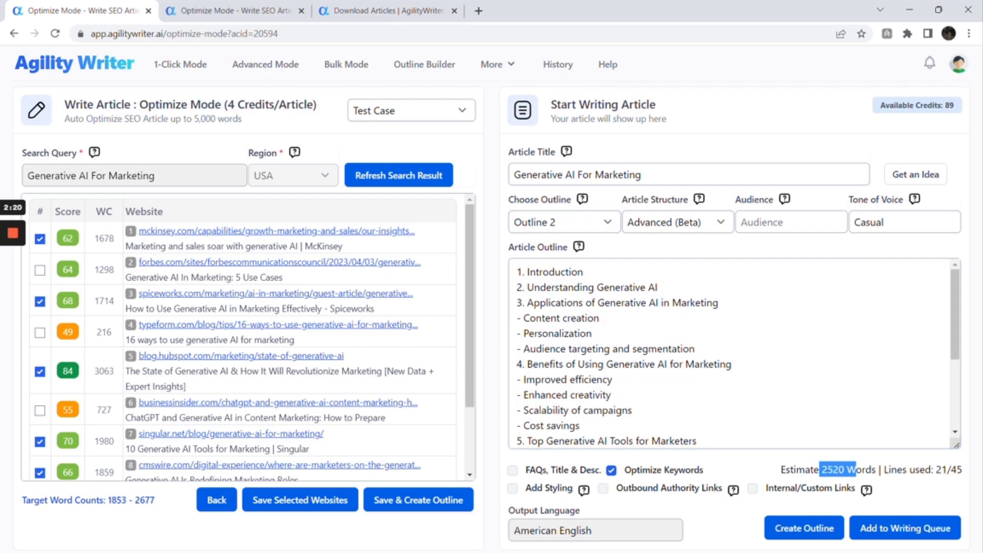
Preview the third outline, estimated at 3000 words.
click(583, 228)
click(563, 271)
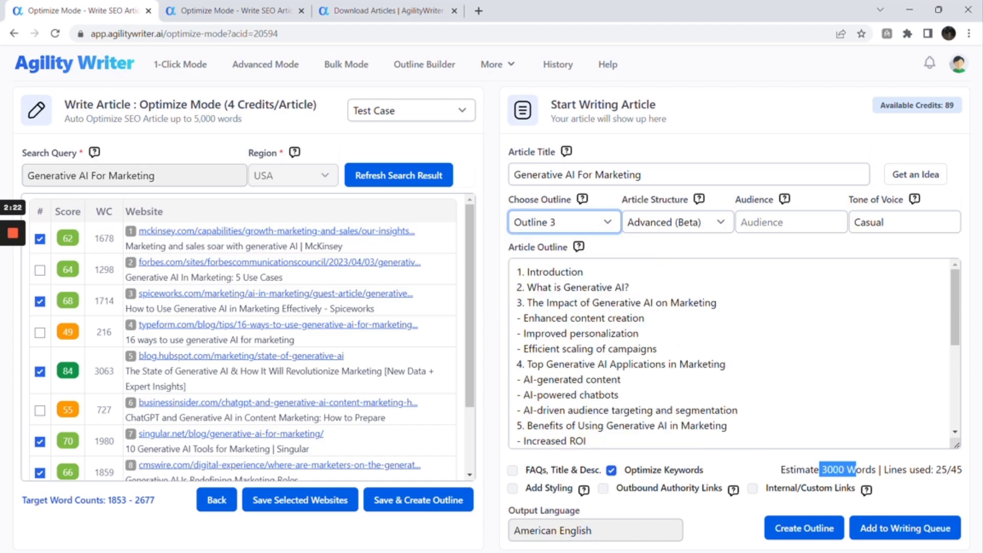
scroll(732, 353, down, 5)
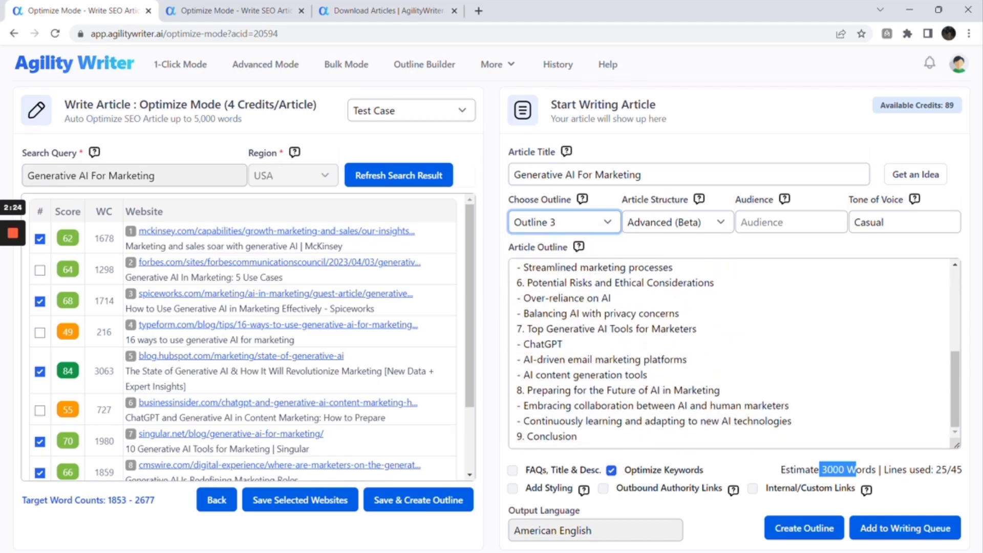
click(782, 473)
drag(821, 470, 844, 469)
Select Outline 1 and scroll the Article Outline back to the top.
click(566, 224)
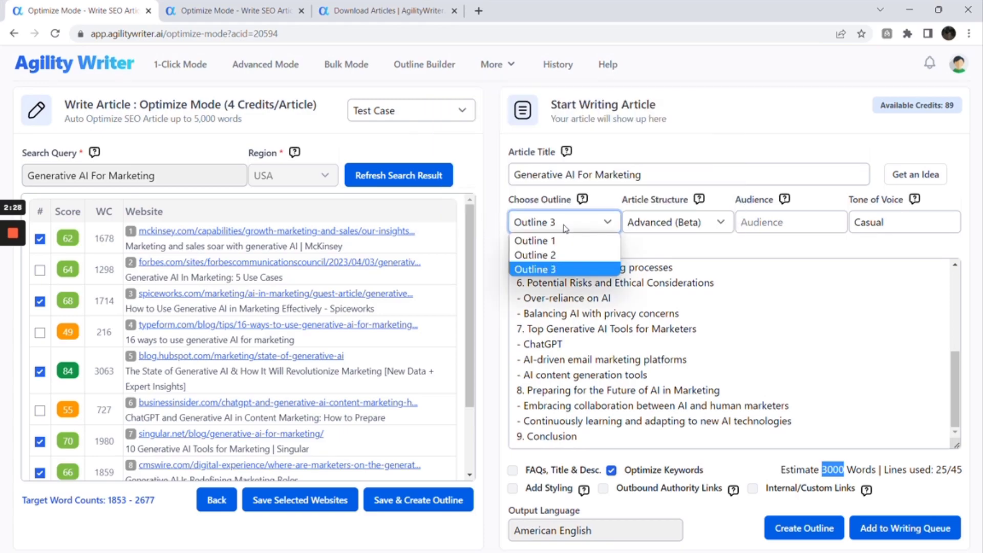
click(557, 241)
click(732, 354)
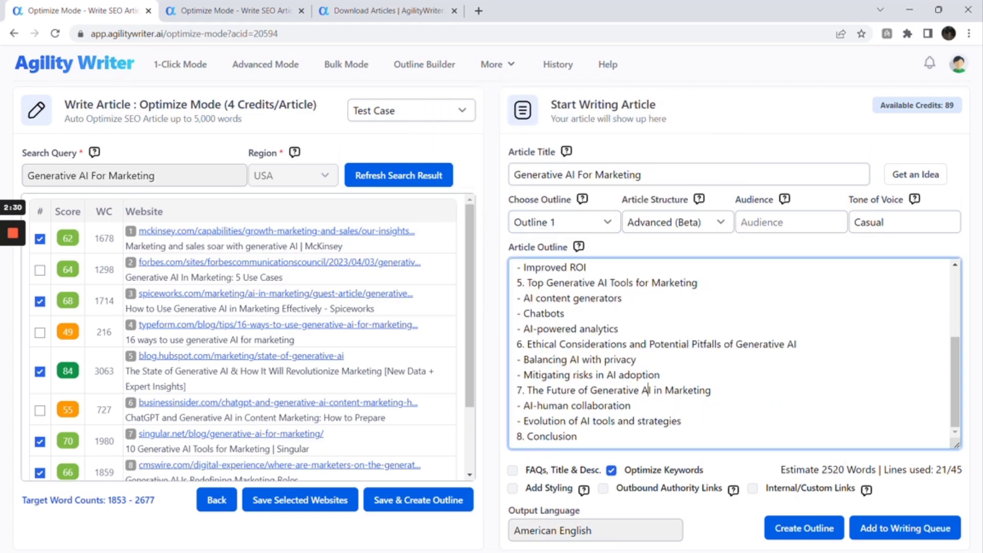
scroll(732, 354, up, 3)
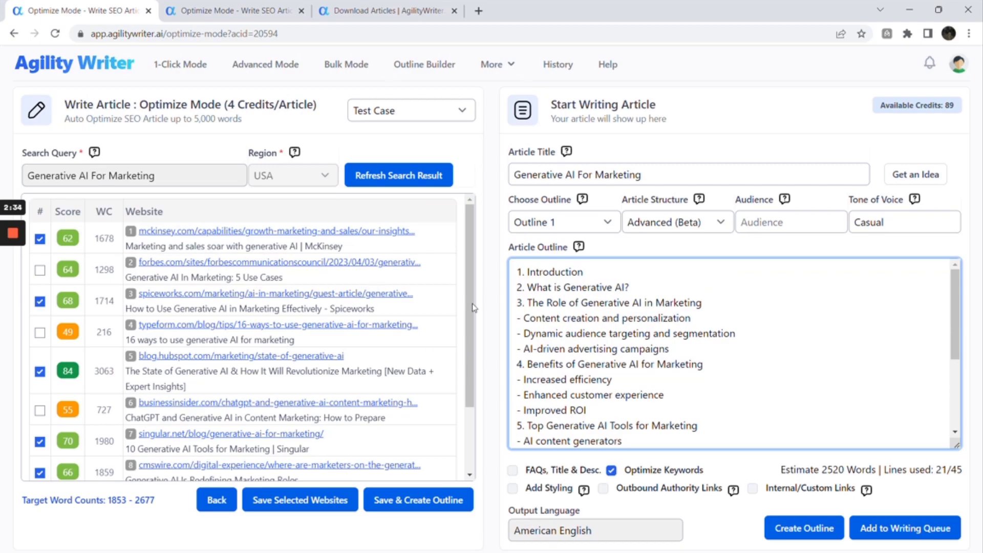
Add forbes.com, drop cmswire.com from the sources, and save to regenerate the outlines.
click(39, 271)
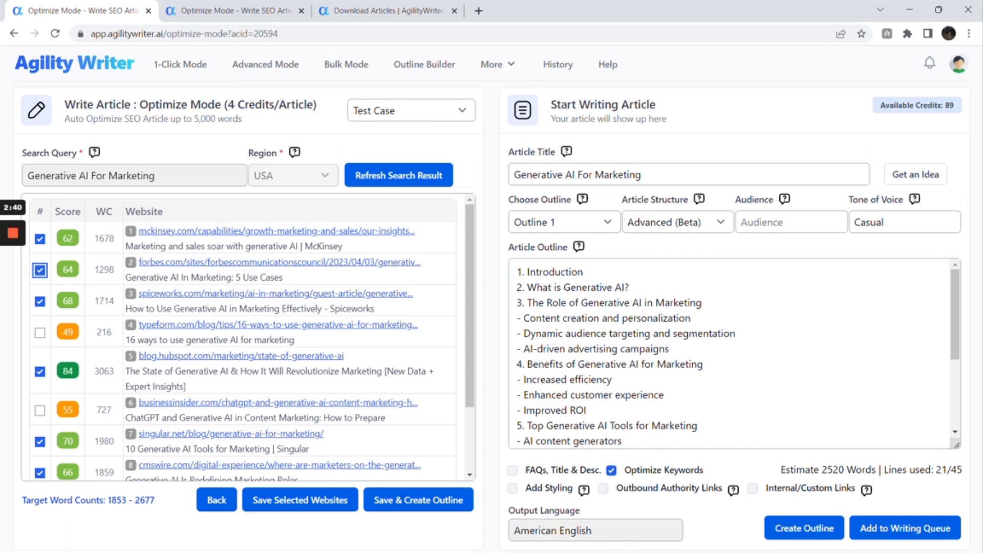
click(41, 474)
click(407, 506)
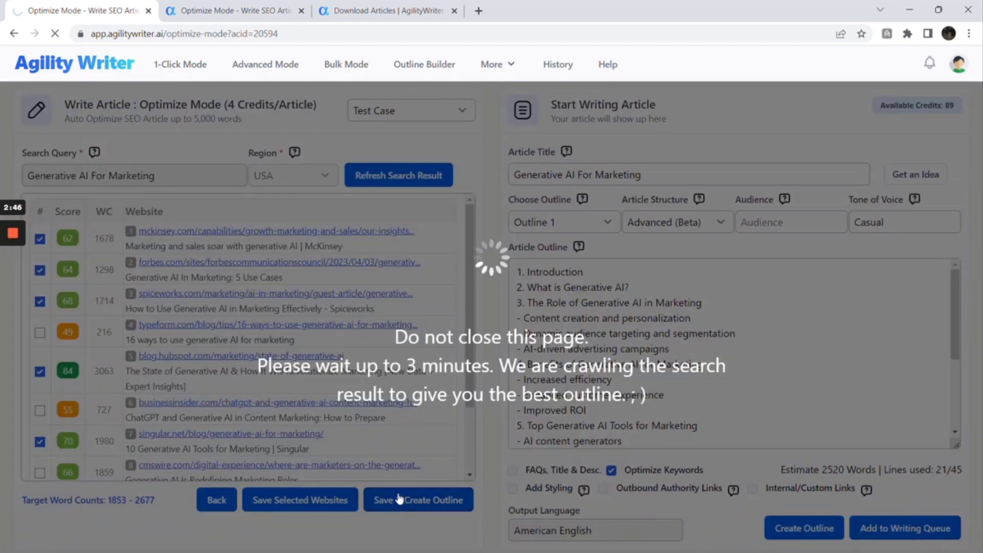
On the keto article's tab, add ladder.sport as a source and save to create outlines.
click(237, 15)
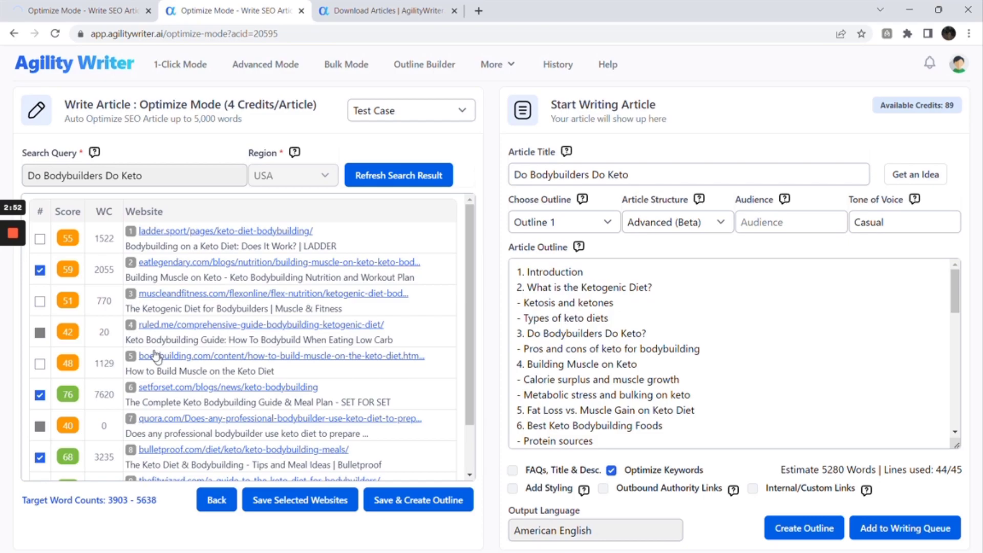
scroll(95, 313, down, 1)
scroll(98, 318, up, 2)
click(40, 240)
scroll(169, 271, down, 2)
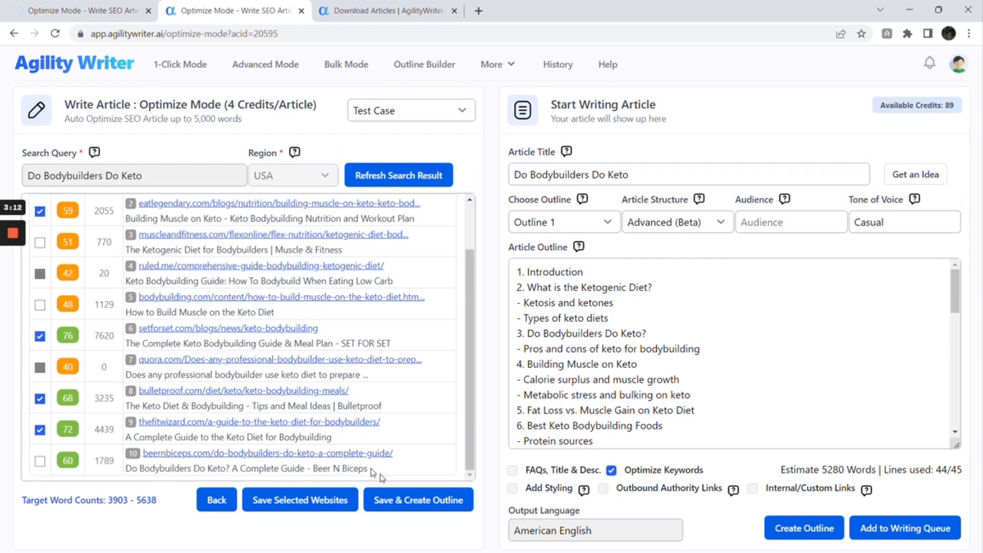
click(410, 502)
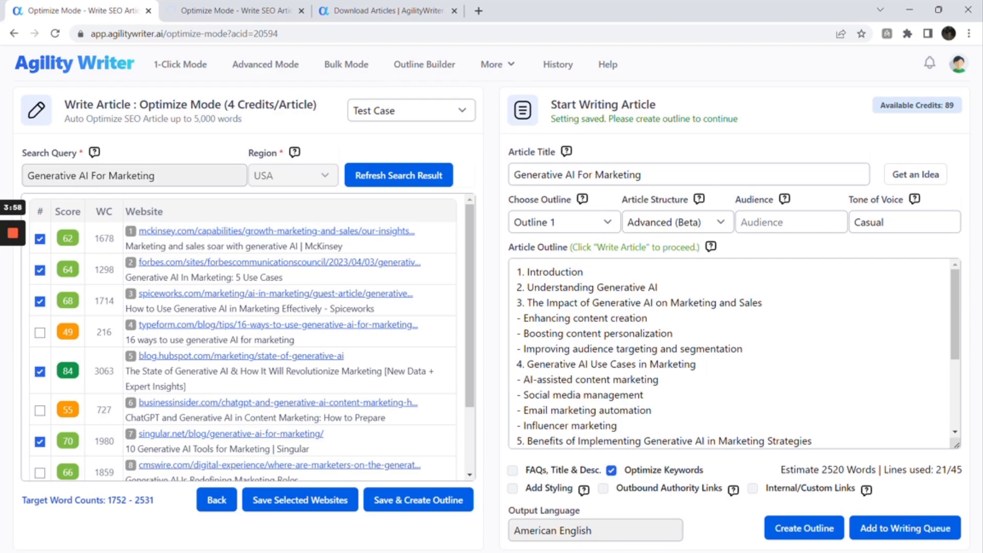
mouse_move(959, 303)
mouse_down()
mouse_move(960, 383)
mouse_move(951, 300)
mouse_up()
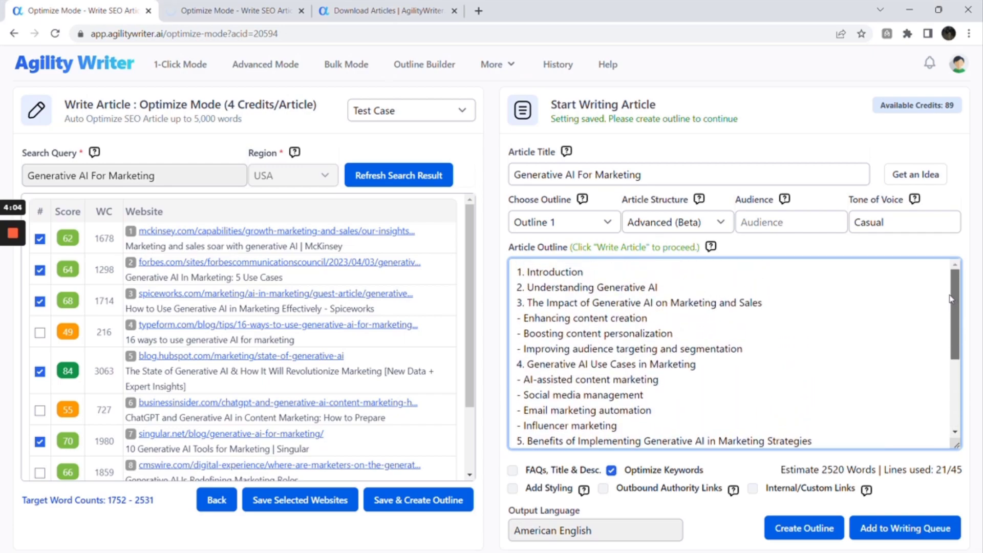
Select Outline 2 and review the Article Structure options without changing them.
click(574, 227)
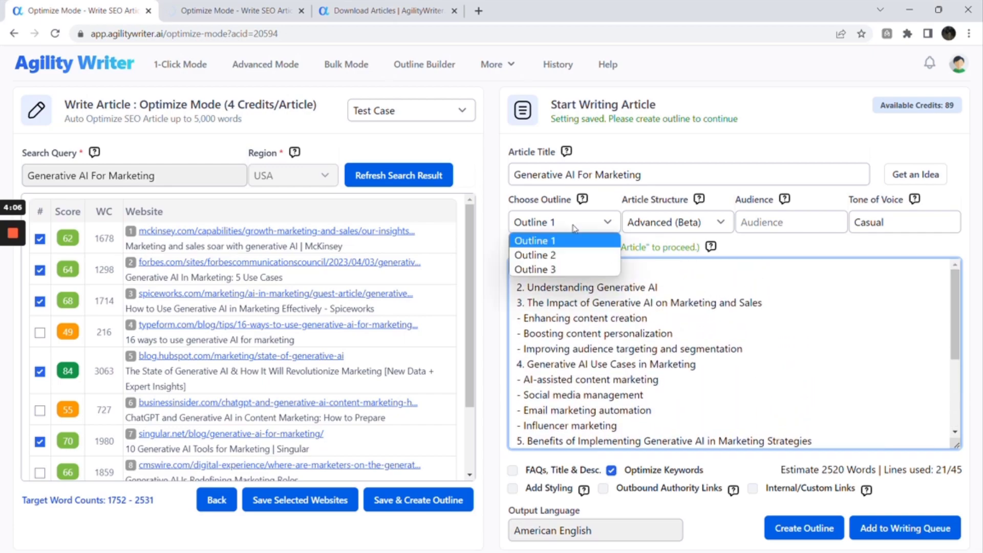
click(553, 259)
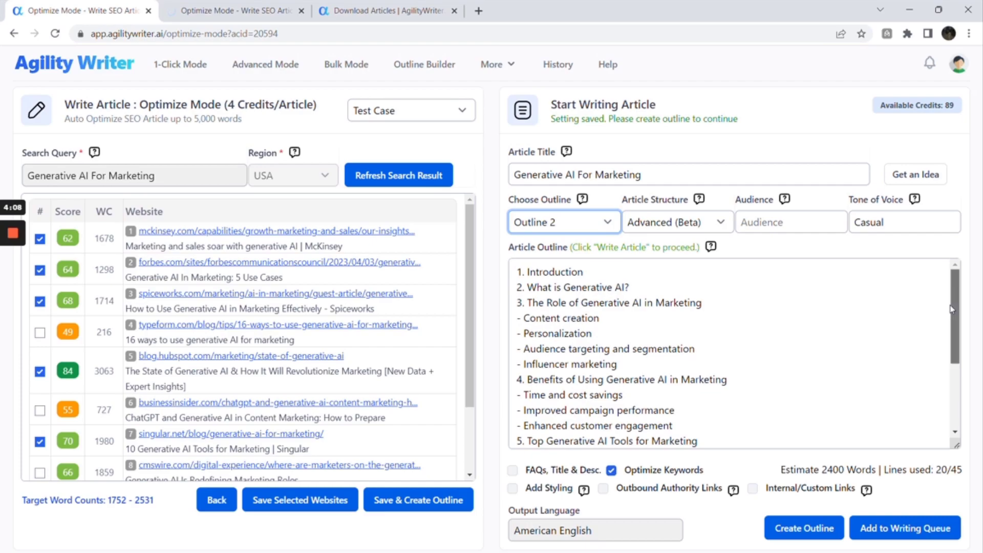
key(Up)
click(545, 227)
click(547, 259)
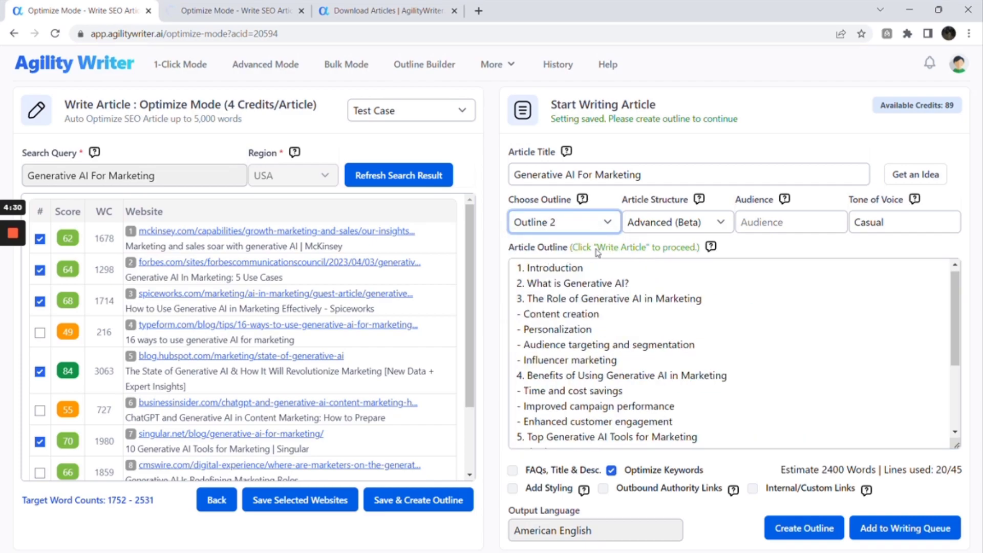
click(674, 224)
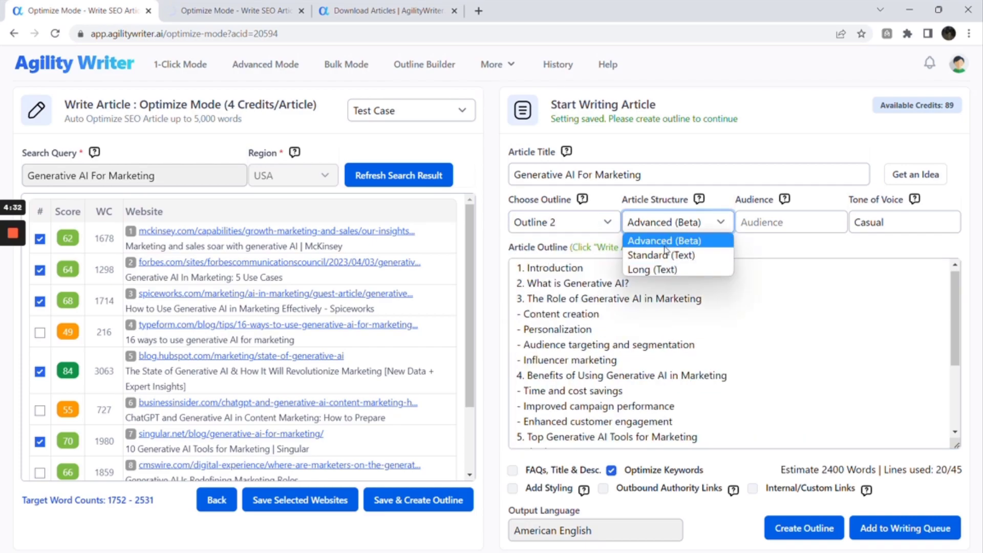
mouse_move(700, 201)
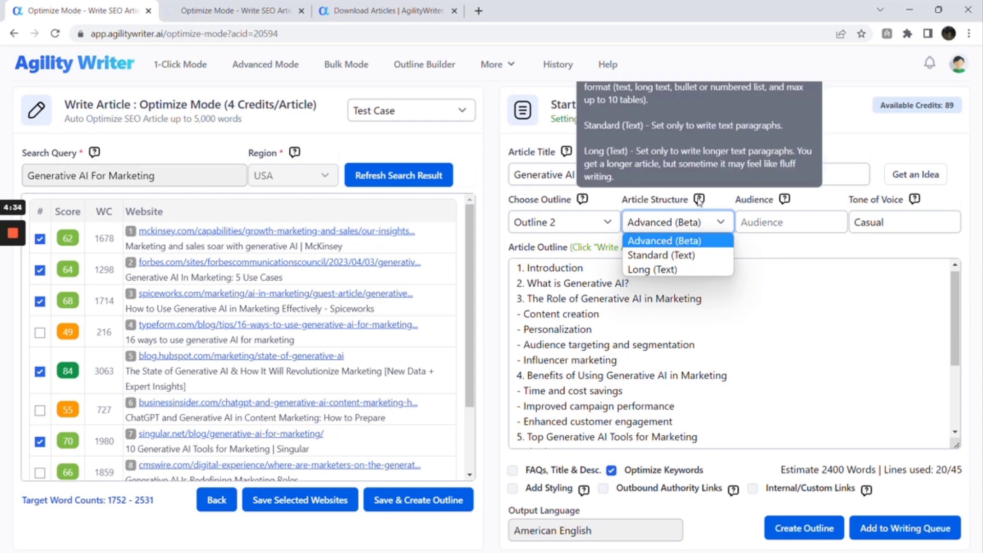
click(749, 205)
Enable Outbound Authority Links while leaving Internal/Custom Links turned off.
mouse_move(915, 201)
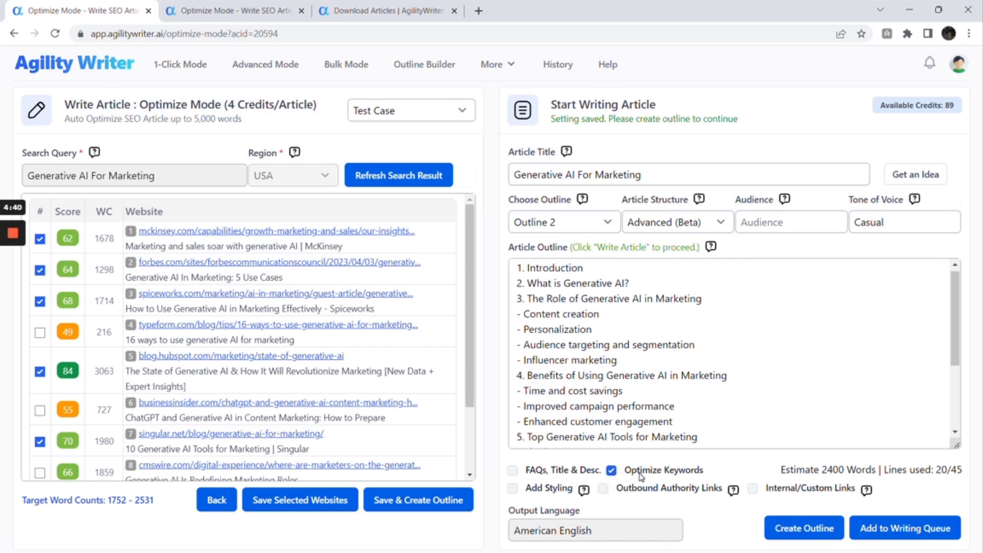
click(603, 489)
mouse_move(868, 491)
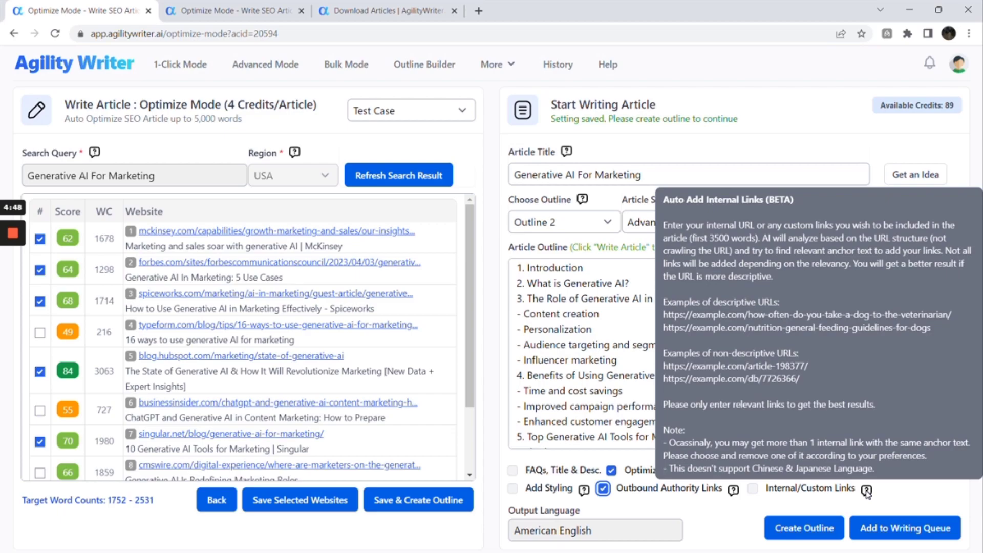
click(752, 490)
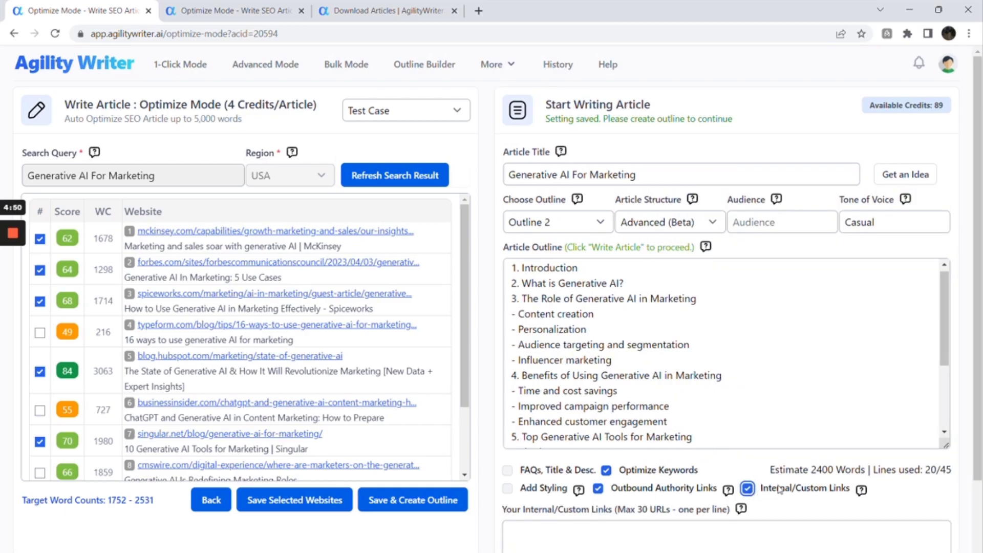
scroll(779, 489, down, 2)
click(747, 387)
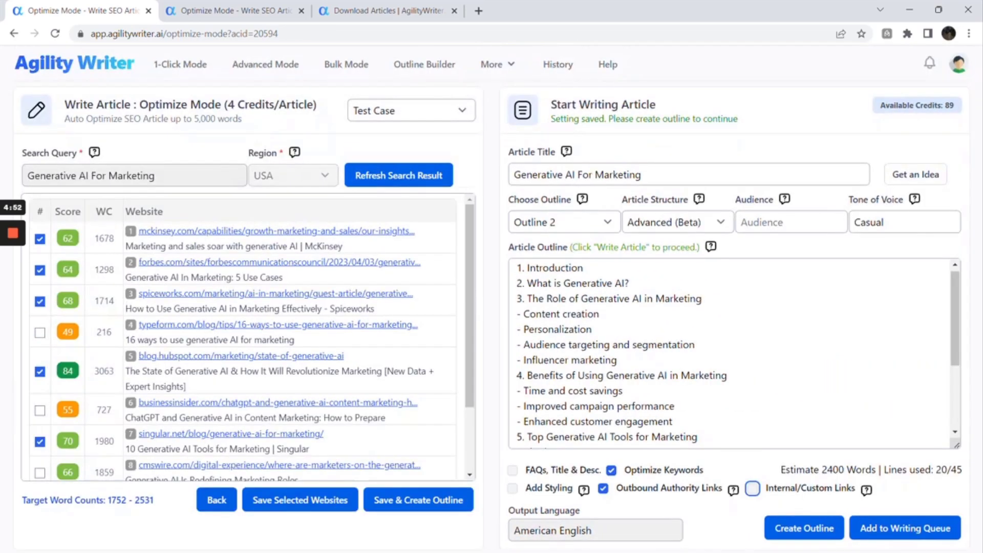
Queue the marketing article and check its In Progress status beside the keto article's Draft status.
click(883, 536)
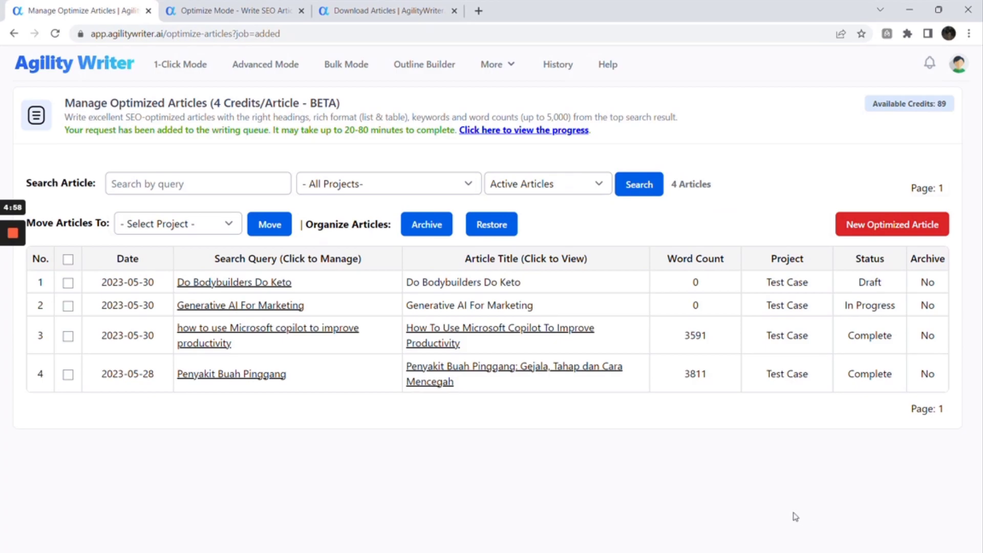
drag(844, 305, 901, 316)
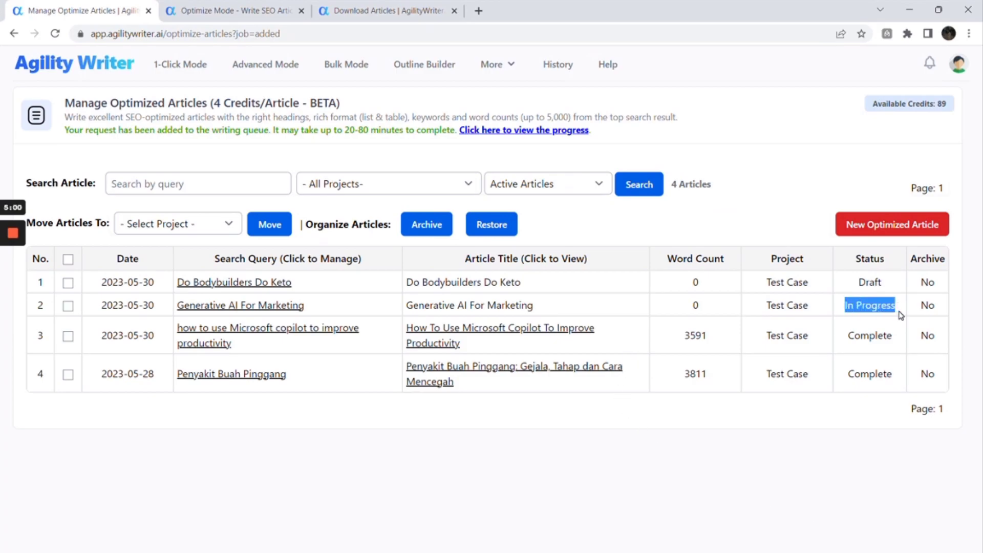
double_click(870, 282)
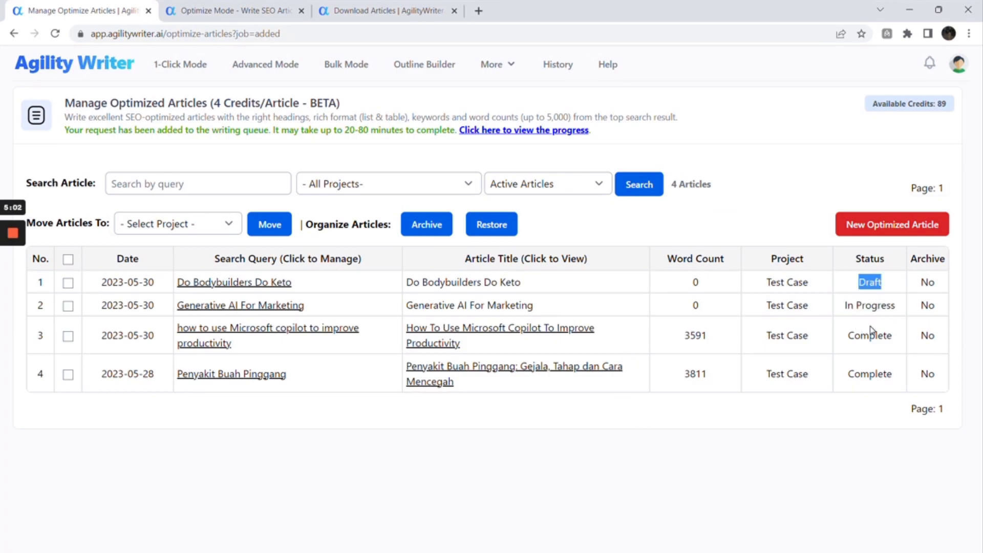
click(243, 13)
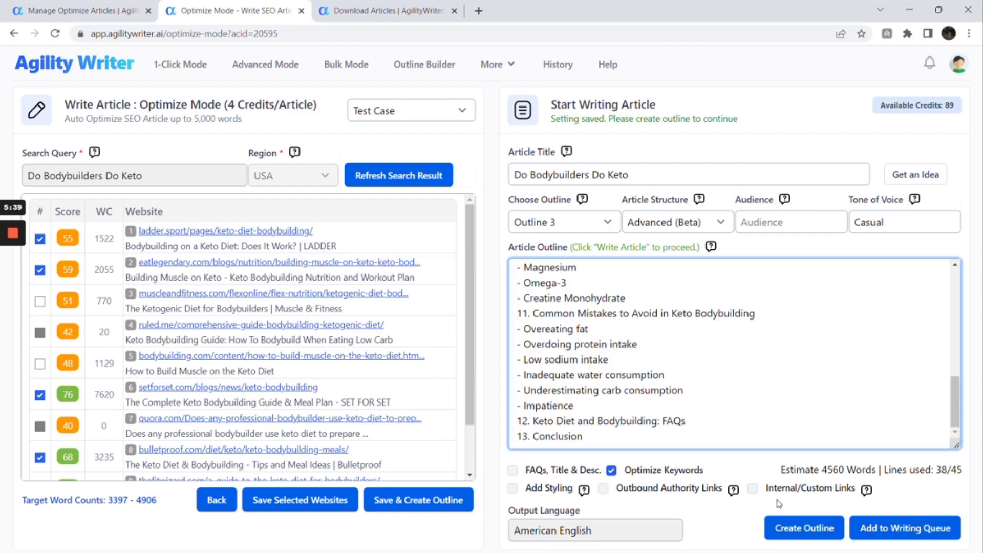
Generate the keto outlines, then queue Outline 3 with Add Styling and Outbound Authority Links on.
click(786, 521)
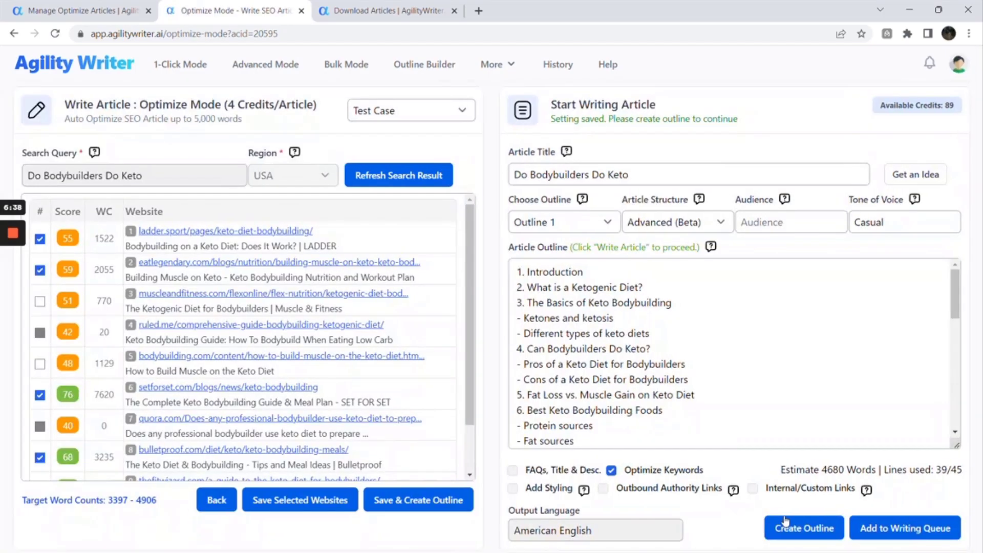
click(512, 488)
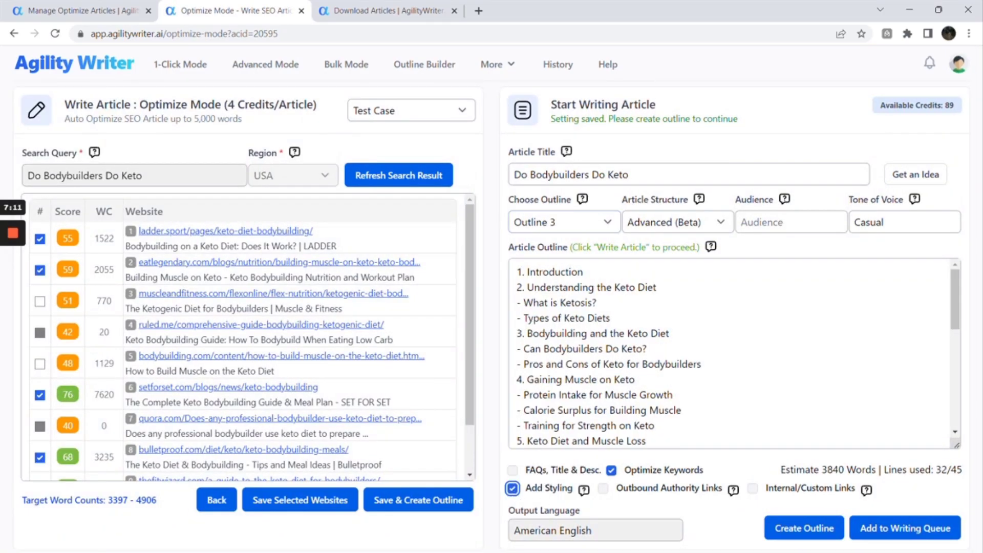
click(604, 488)
click(906, 532)
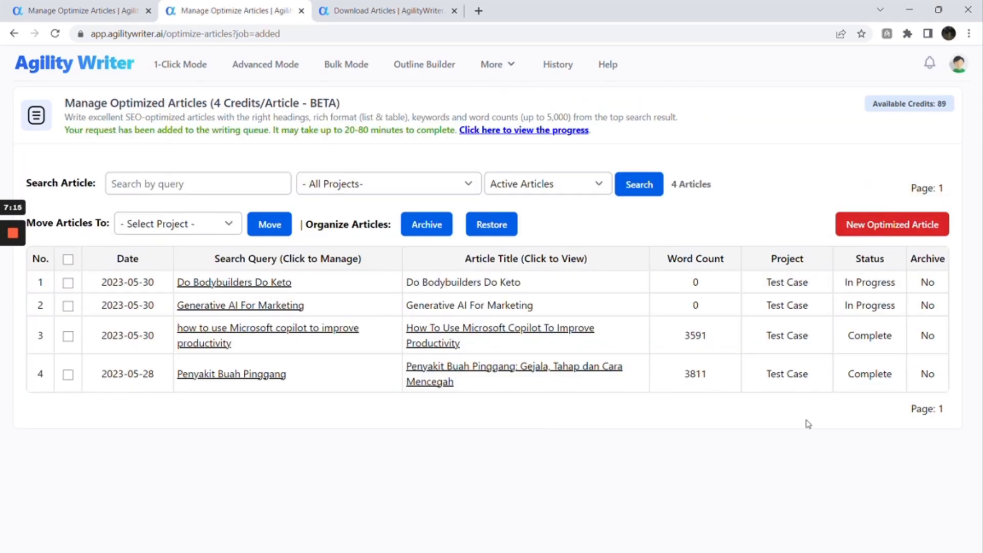
Watch the articles list until both complete: keto at 4605 words, marketing at 2162.
drag(846, 282, 882, 282)
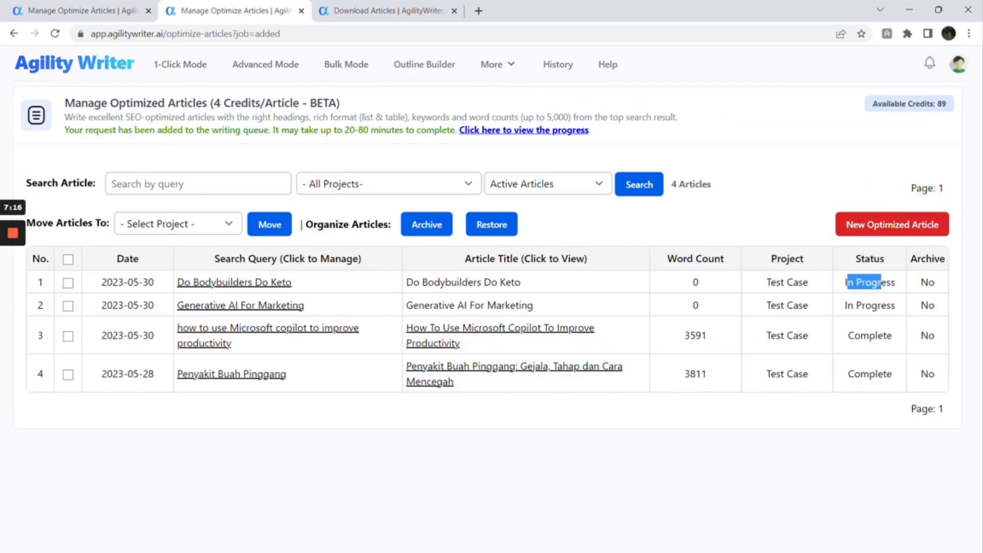
click(782, 427)
mouse_move(13, 235)
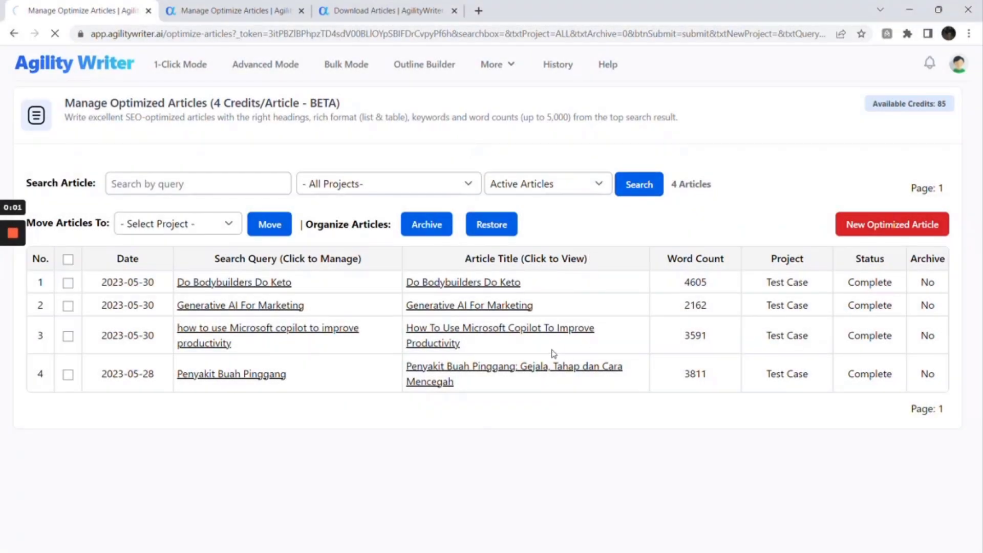
Open the Generative Ai For Marketing article, select its full text, and bring up Surfer's empty draft.
click(481, 307)
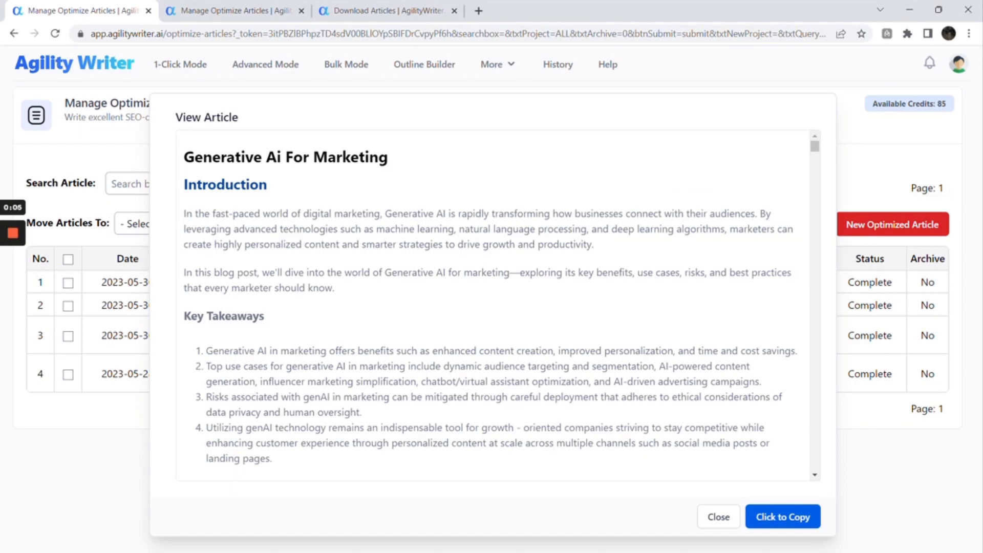
drag(185, 157, 397, 379)
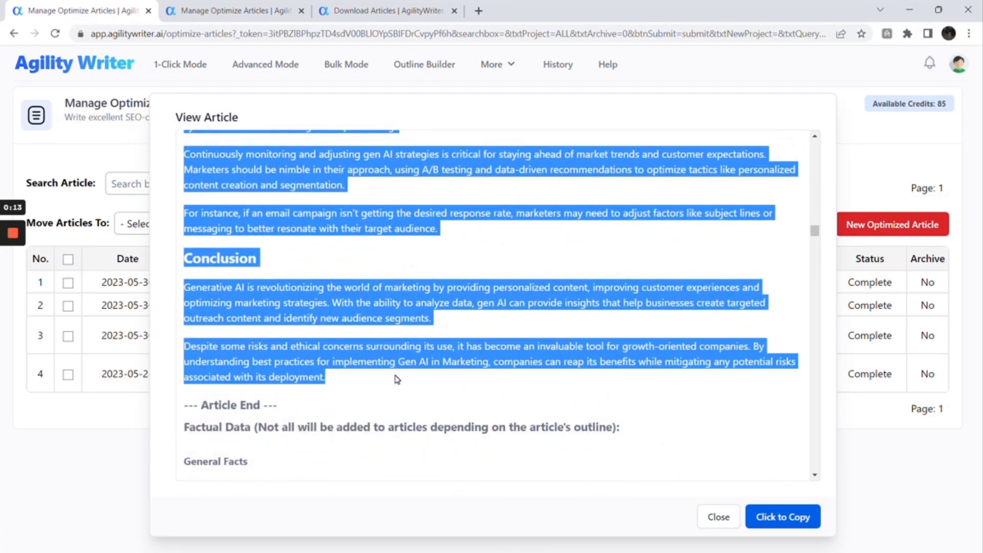
click(516, 481)
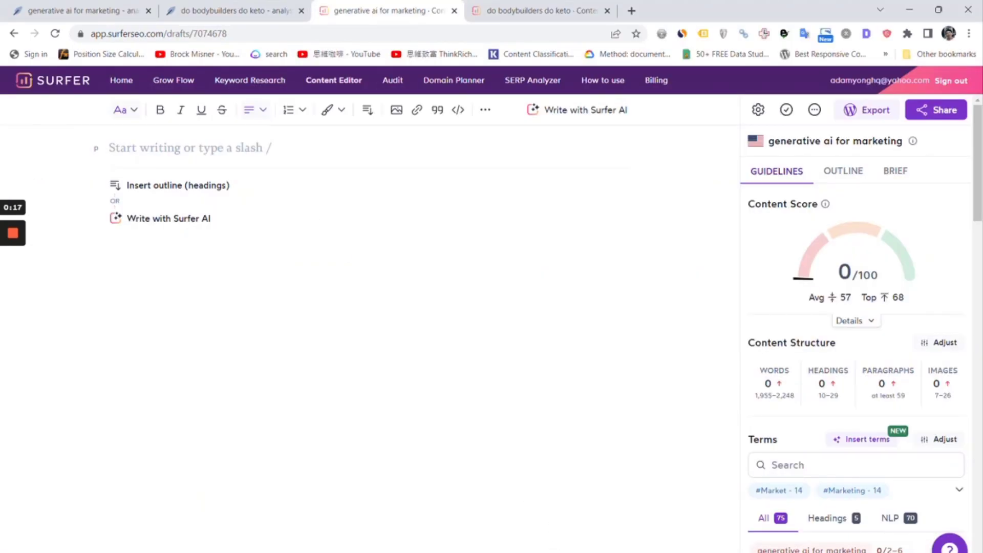
Paste the marketing article into Surfer's draft, reaching 71/100 with 2,022 words and 21 headings.
key(ctrl+v)
scroll(358, 333, up, 5)
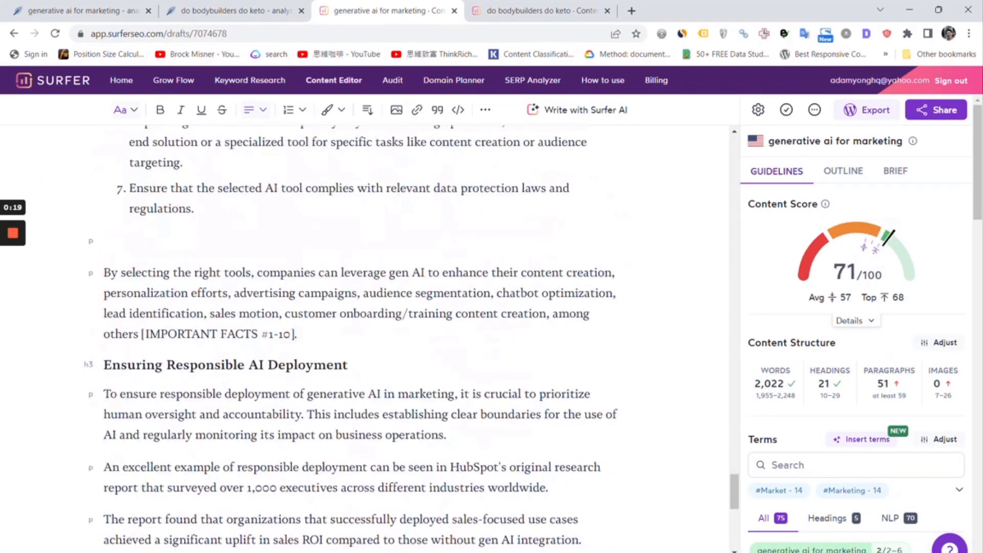
scroll(736, 331, up, 15)
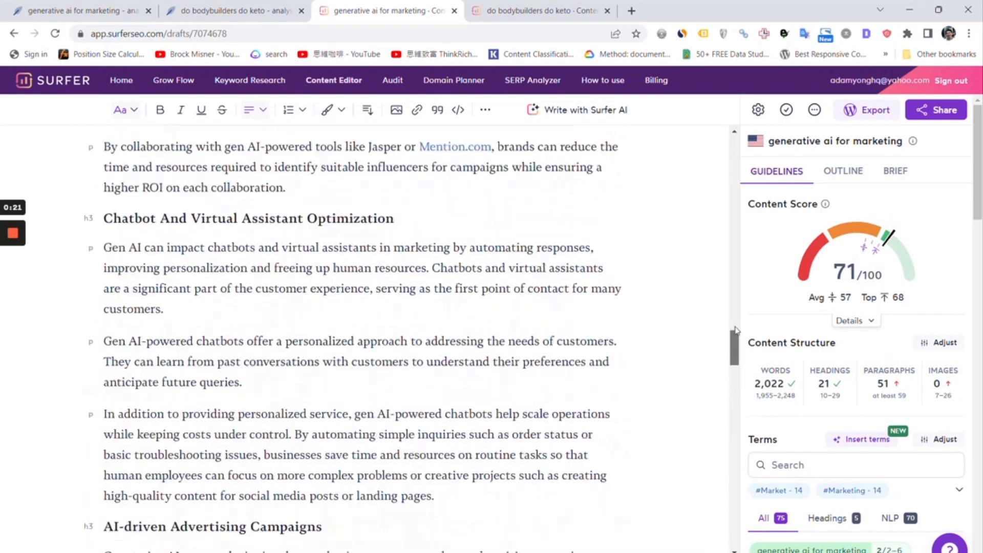
scroll(736, 330, up, 10)
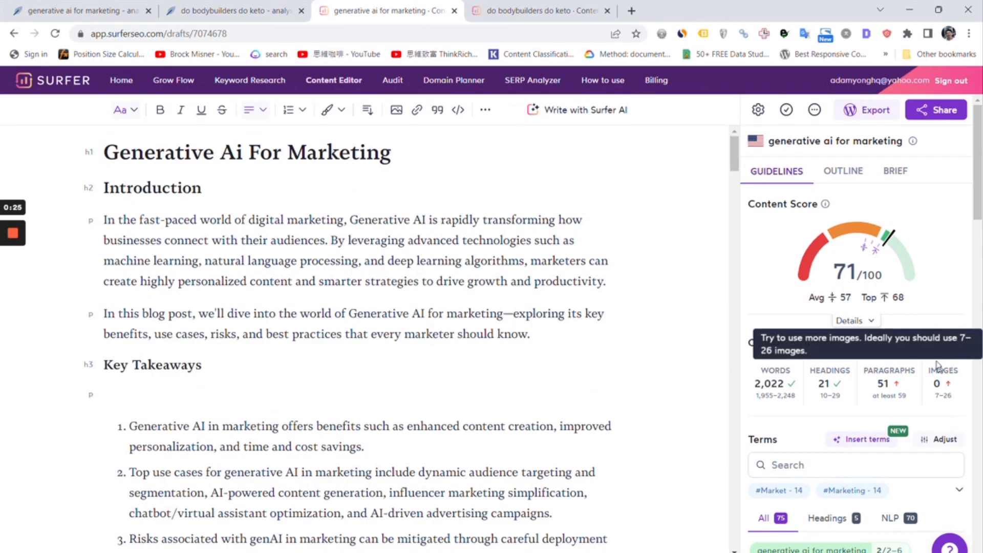
Paste the marketing article into NeuronWriter's content editor, lifting the score from 24 to 71.
click(68, 13)
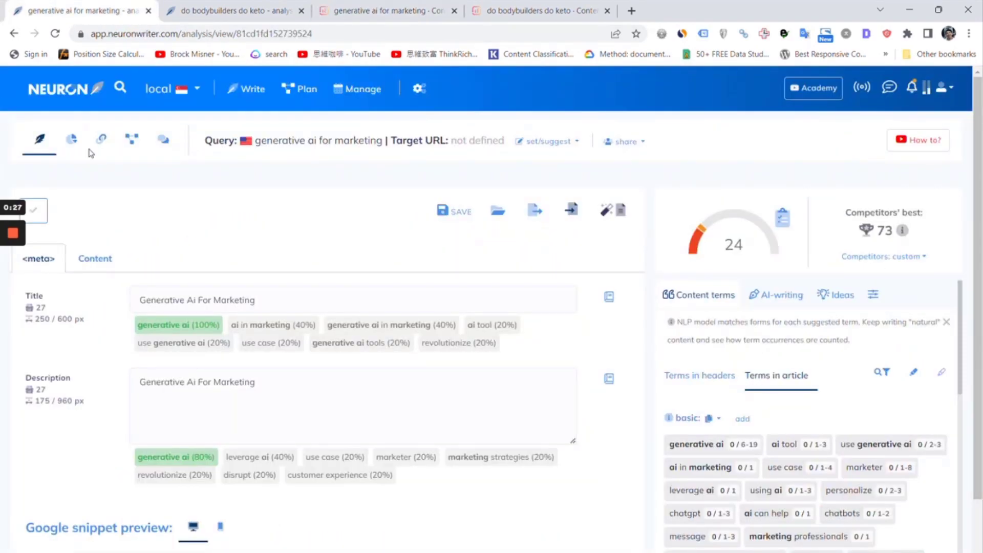
click(85, 262)
click(46, 261)
click(110, 264)
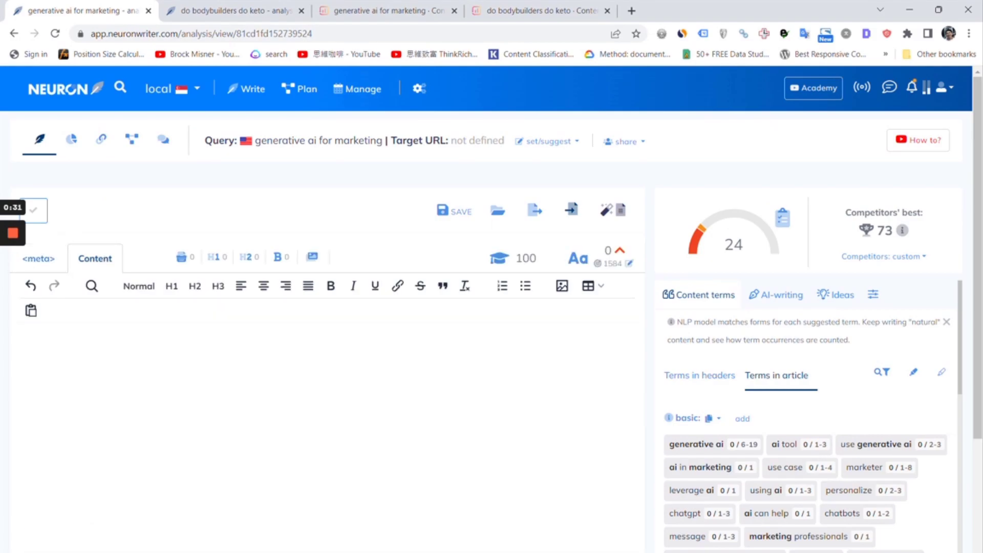
key(ctrl+v)
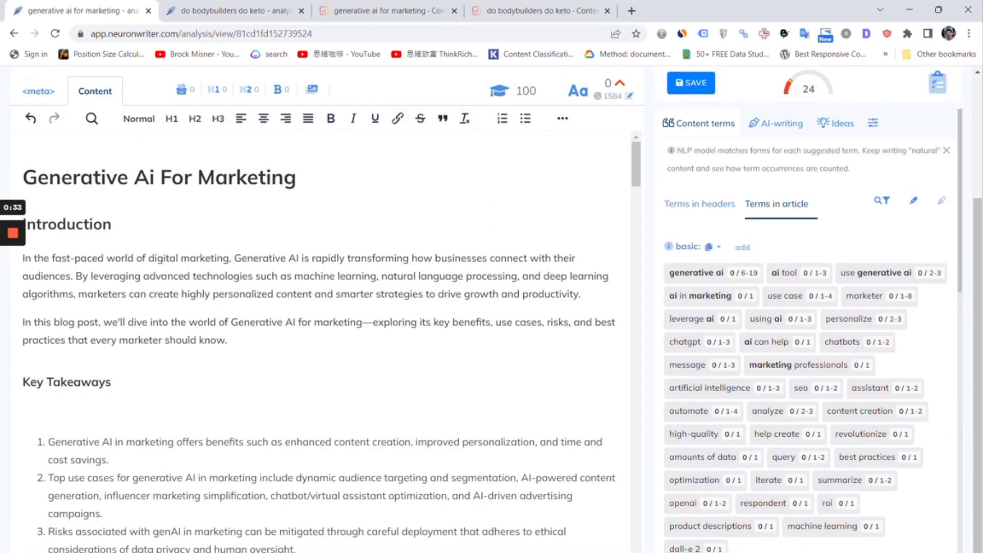
scroll(492, 307, up, 3)
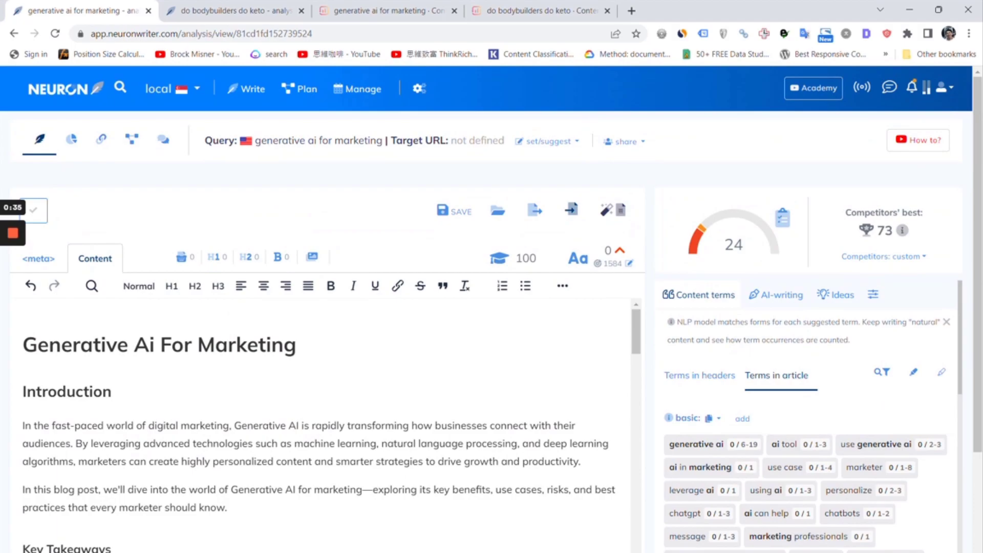
click(111, 392)
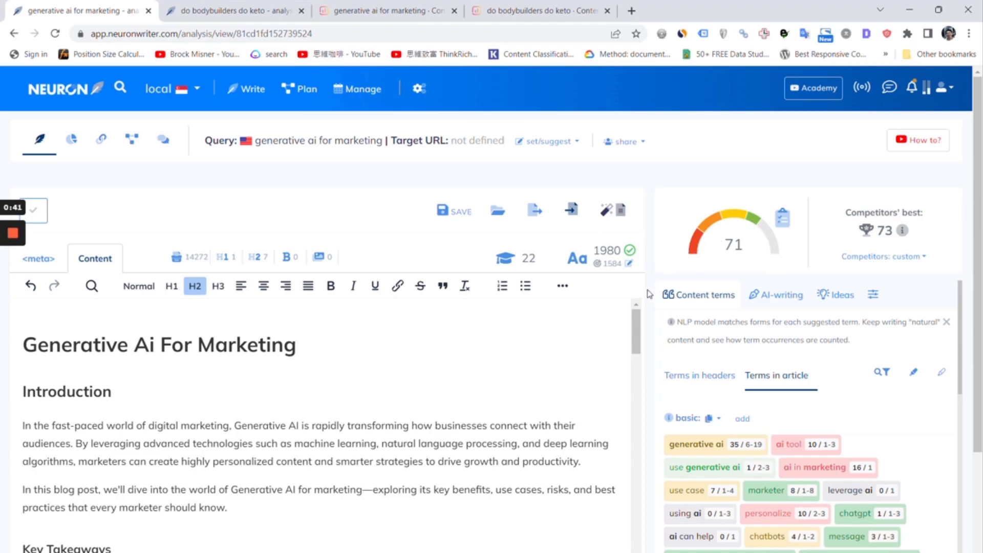
Close the Generative AI article view and open Do Bodybuilders Do Keto for viewing.
click(690, 548)
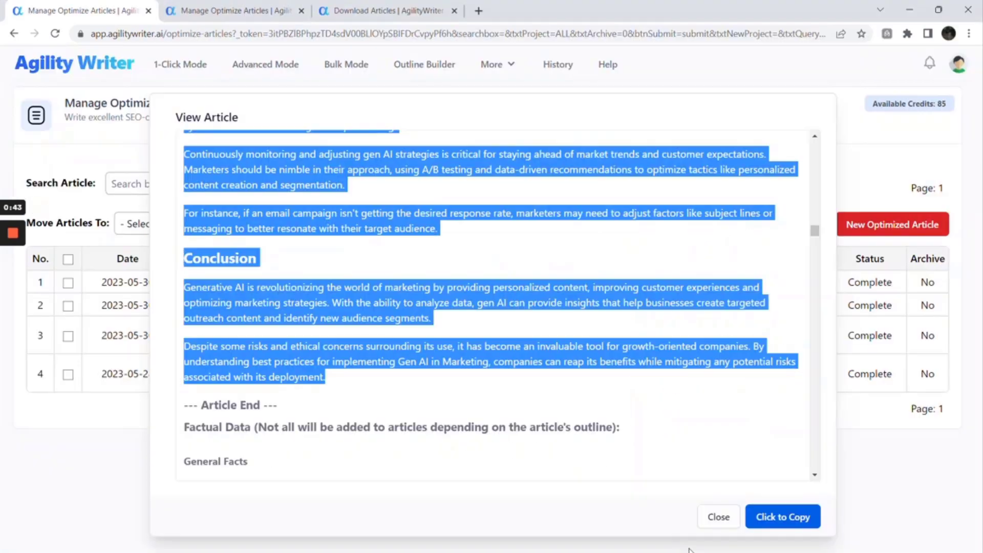
click(719, 517)
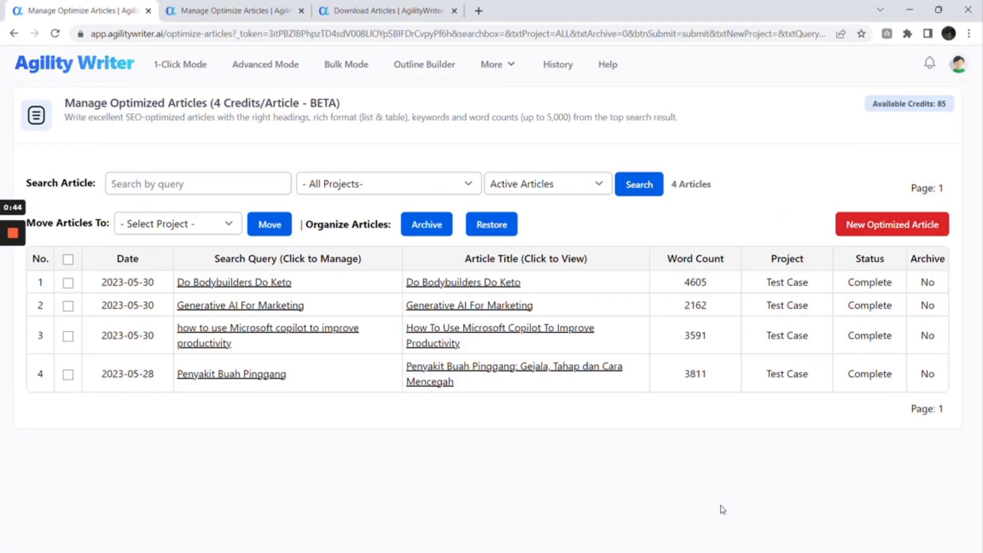
click(511, 286)
scroll(720, 292, up, 5)
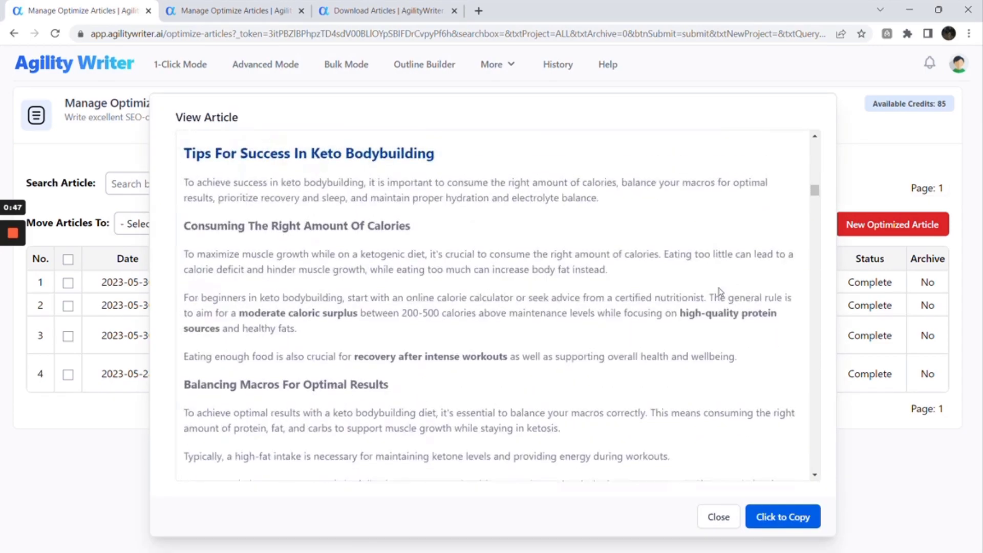
drag(814, 190, 815, 161)
drag(237, 196, 346, 308)
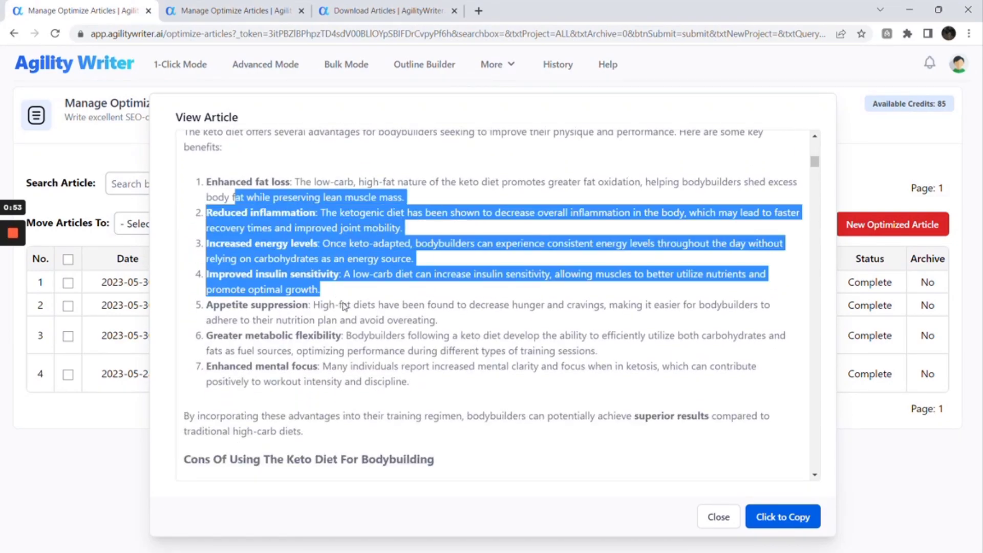
click(480, 386)
Read through the keto article's meal-plan tables and recipes down to its Conclusion.
scroll(486, 383, down, 8)
scroll(491, 380, down, 10)
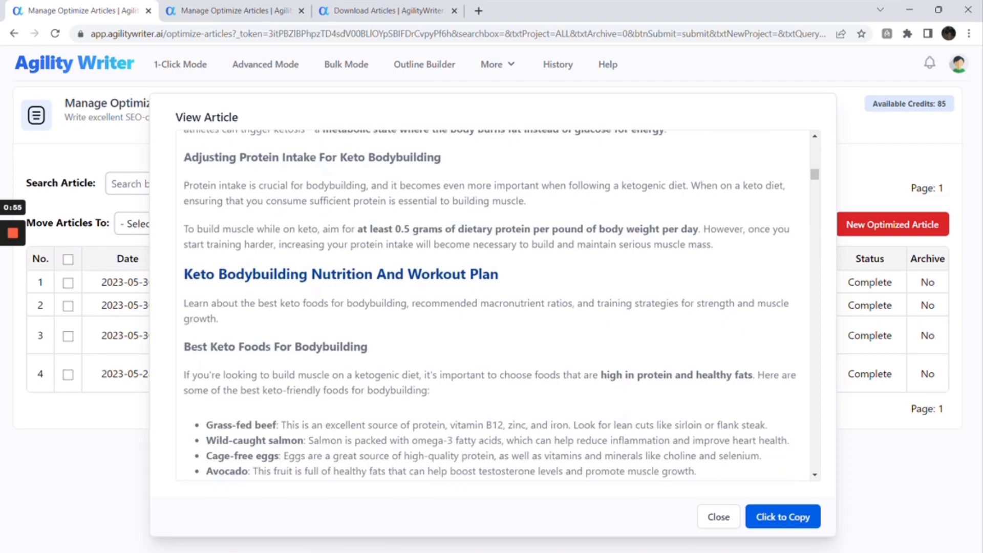
scroll(490, 376, down, 1)
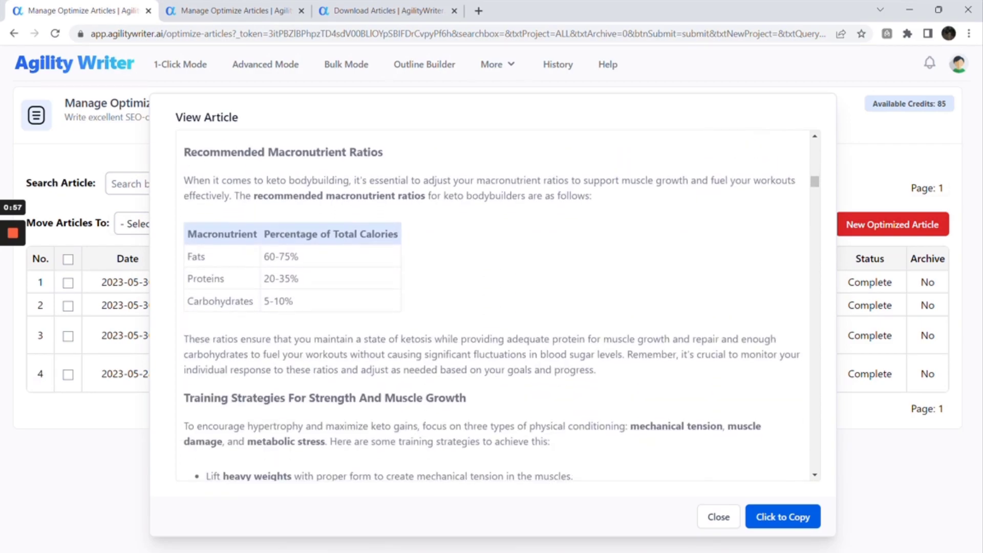
scroll(483, 282, down, 15)
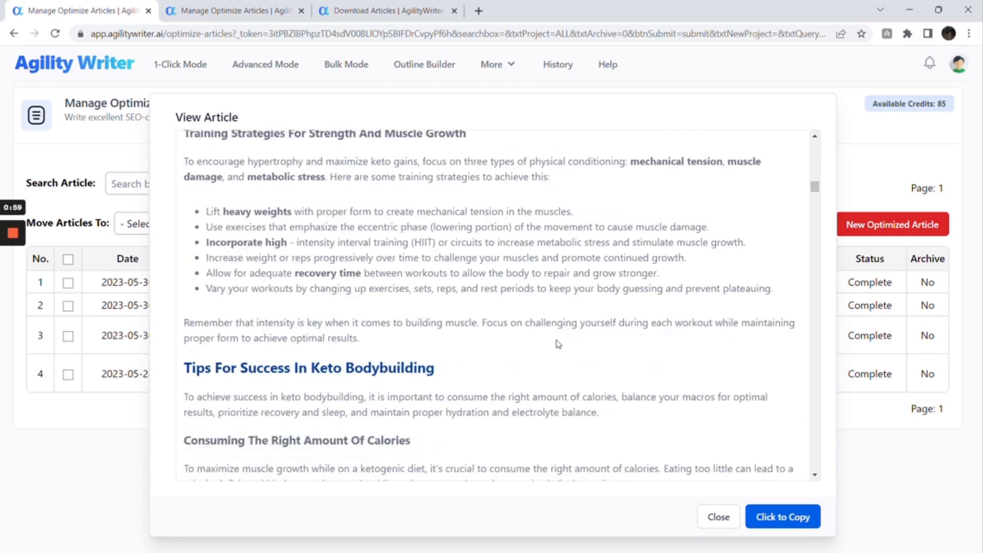
scroll(562, 342, down, 12)
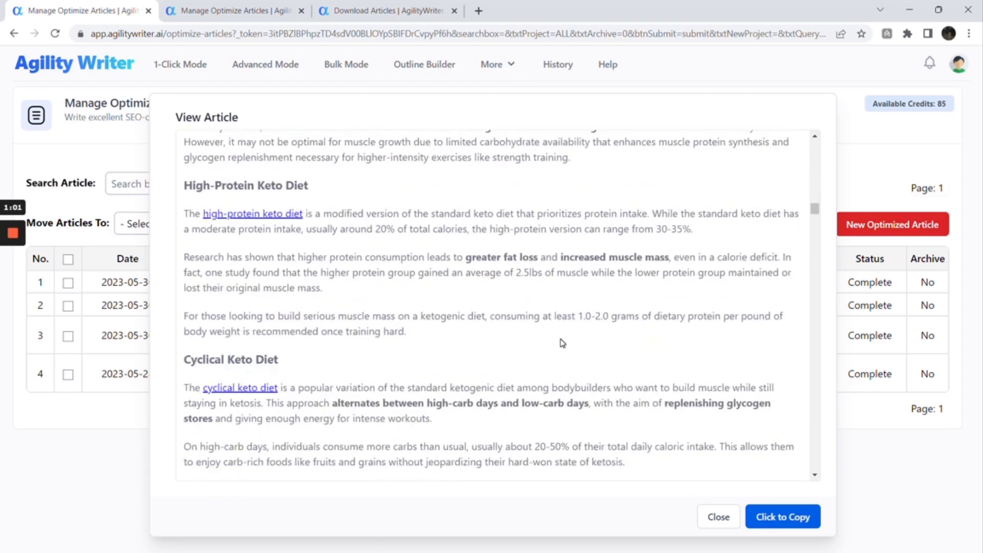
scroll(533, 336, down, 3)
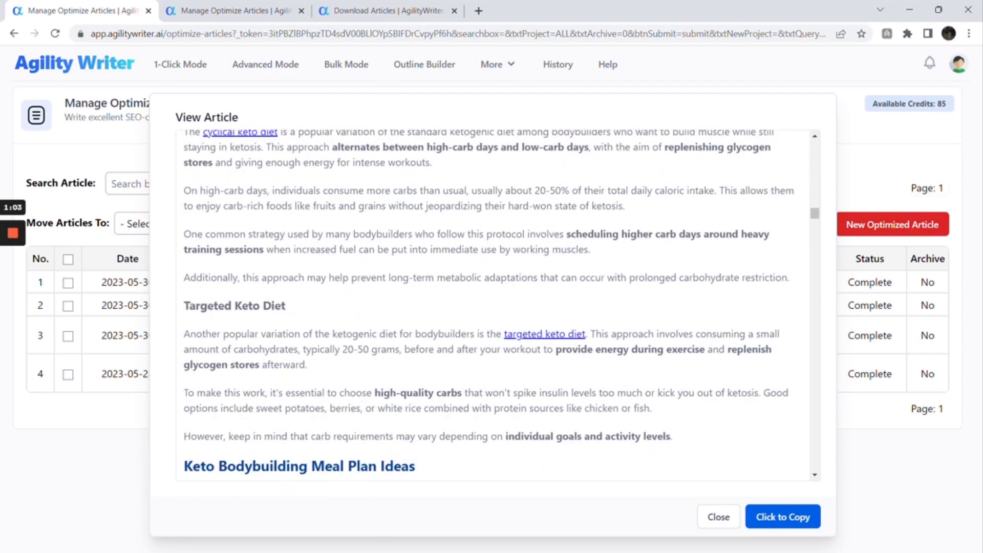
scroll(534, 339, down, 20)
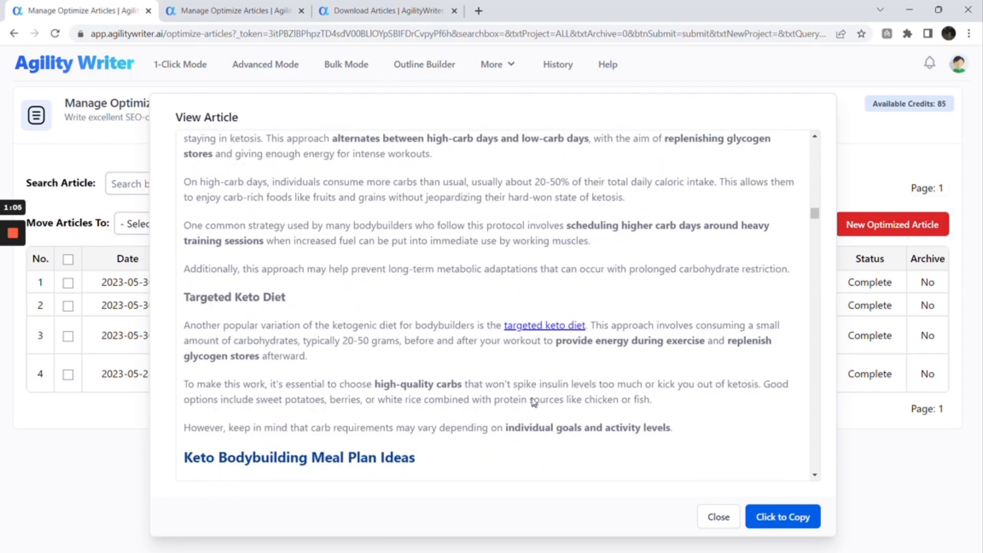
scroll(566, 314, down, 2)
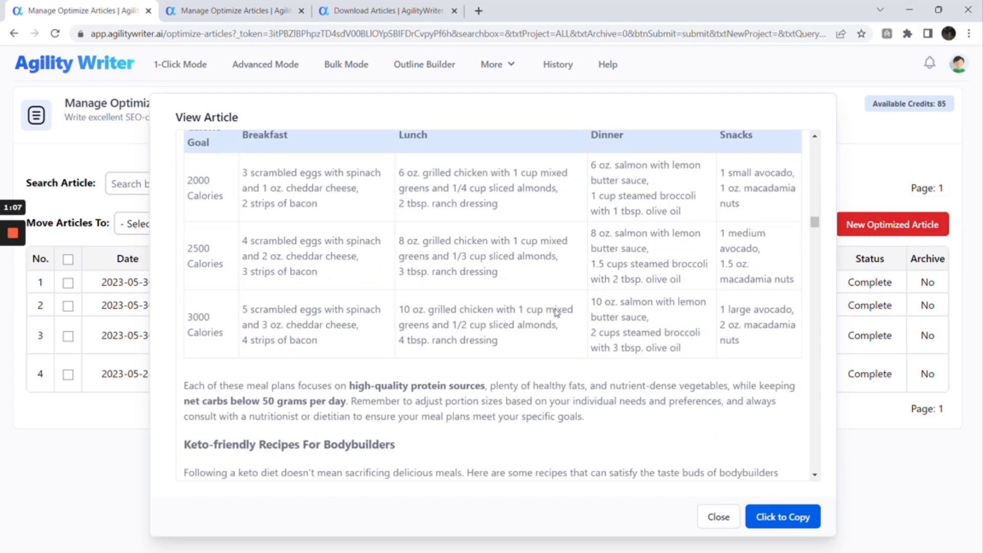
scroll(283, 280, up, 8)
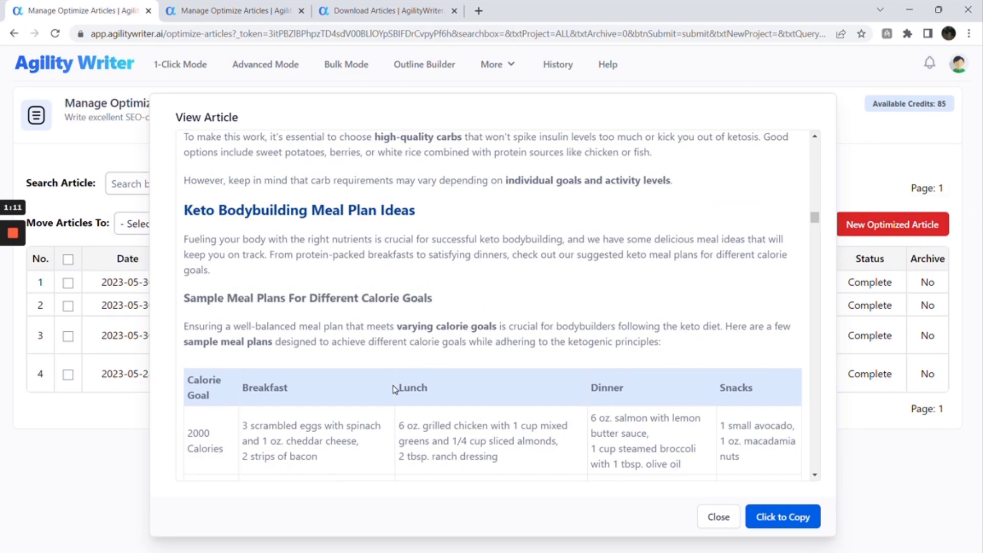
scroll(394, 389, down, 12)
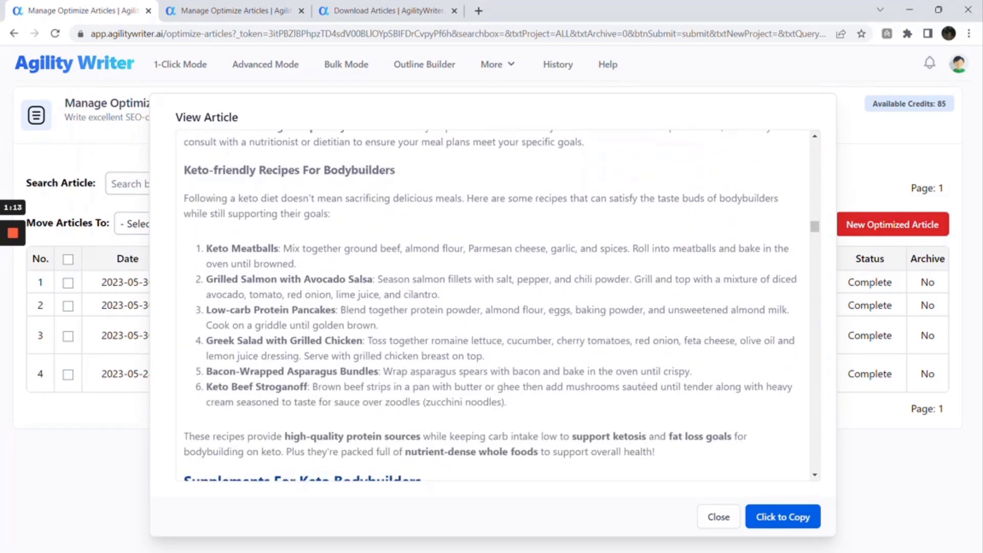
scroll(491, 307, down, 10)
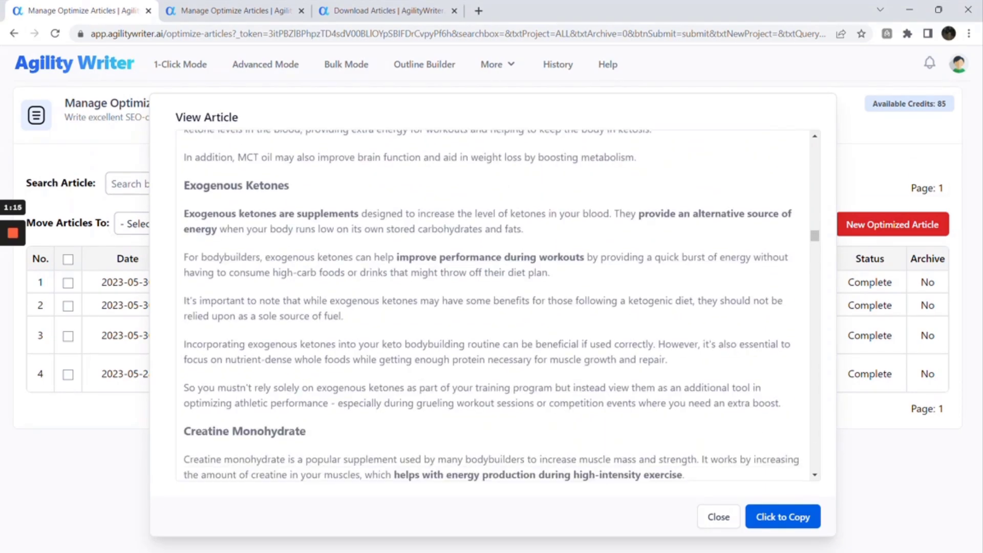
scroll(407, 359, down, 10)
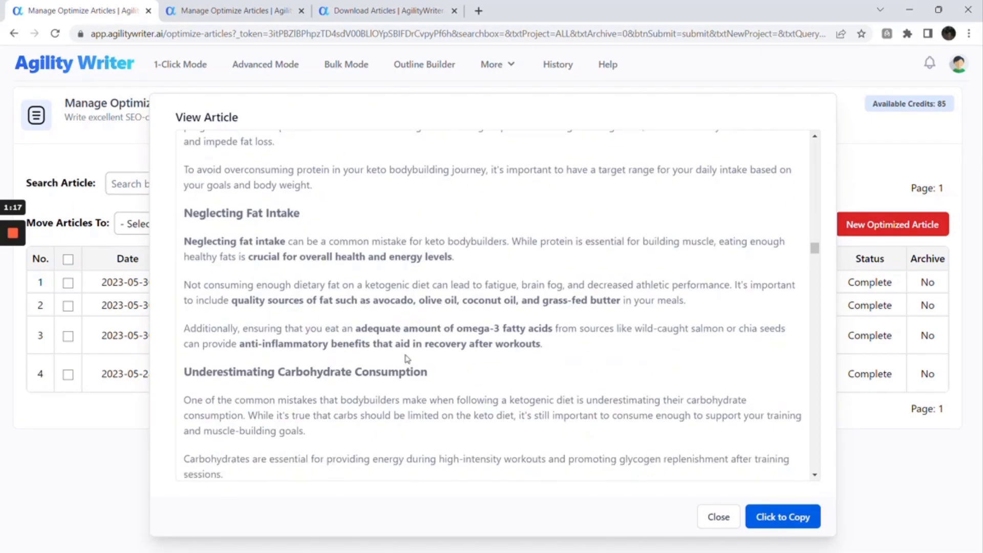
scroll(407, 359, down, 15)
scroll(472, 355, up, 5)
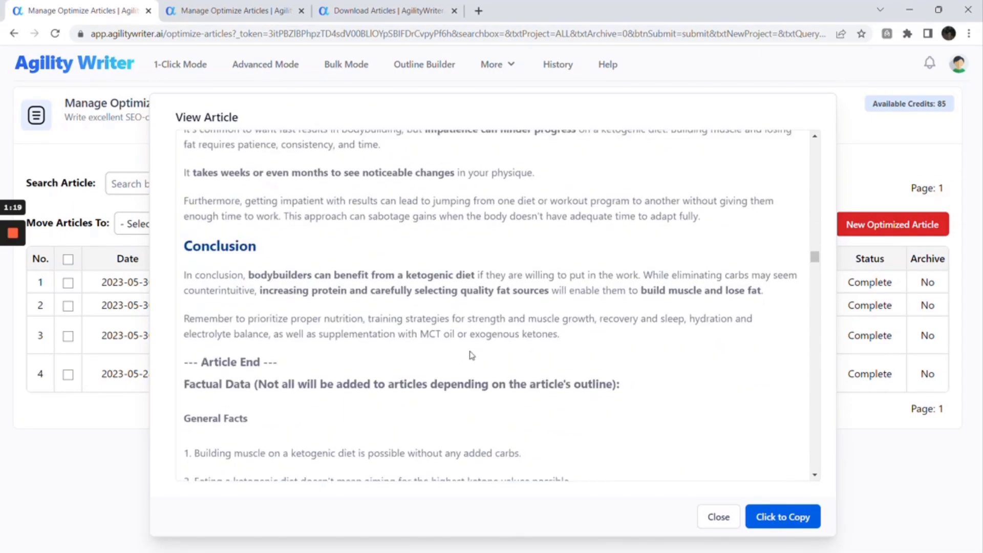
Select the full Do Bodybuilders Do Keto article text and return to the browser window.
drag(561, 335, 283, 157)
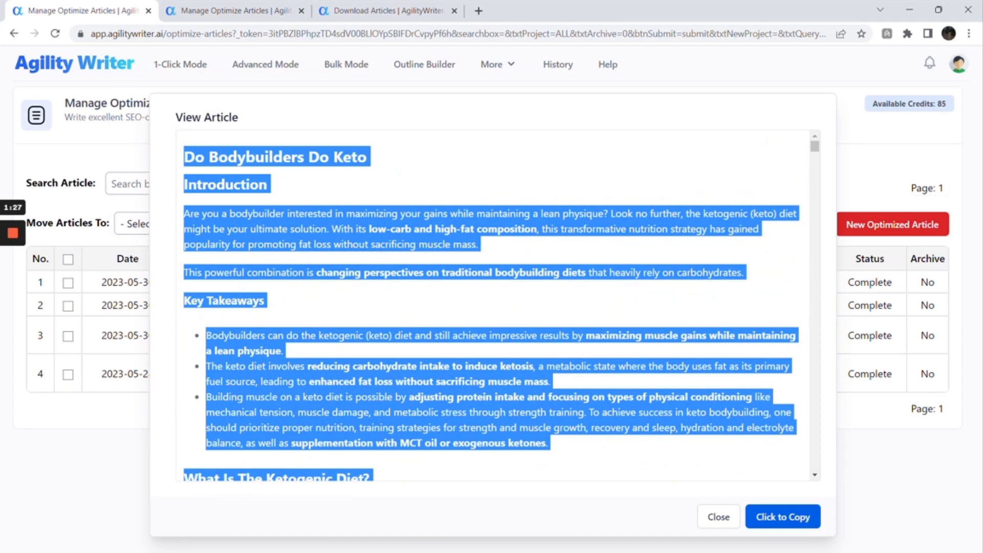
key(alt+Tab)
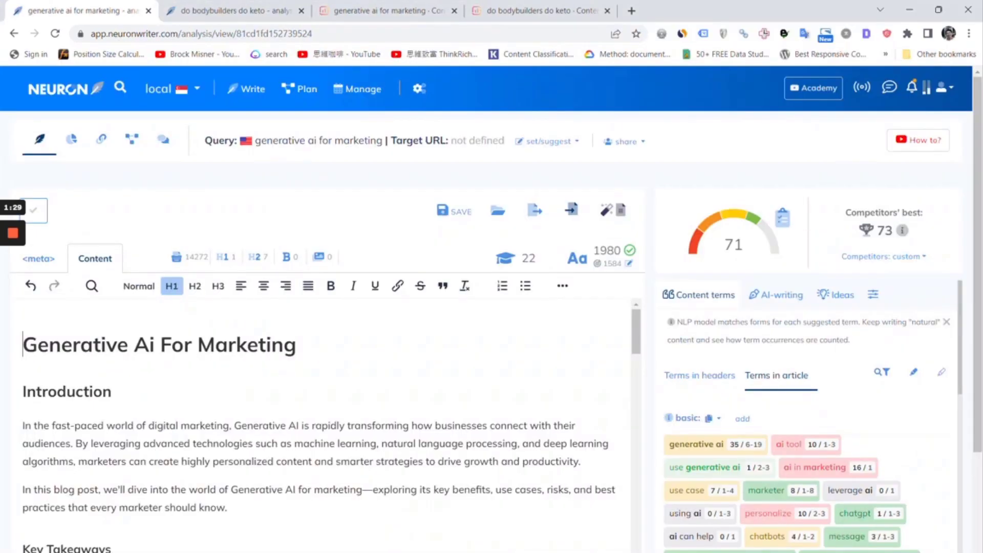
Paste the keto article into Surfer's 'do bodybuilders do keto' draft, scoring 69/100.
click(403, 21)
click(504, 16)
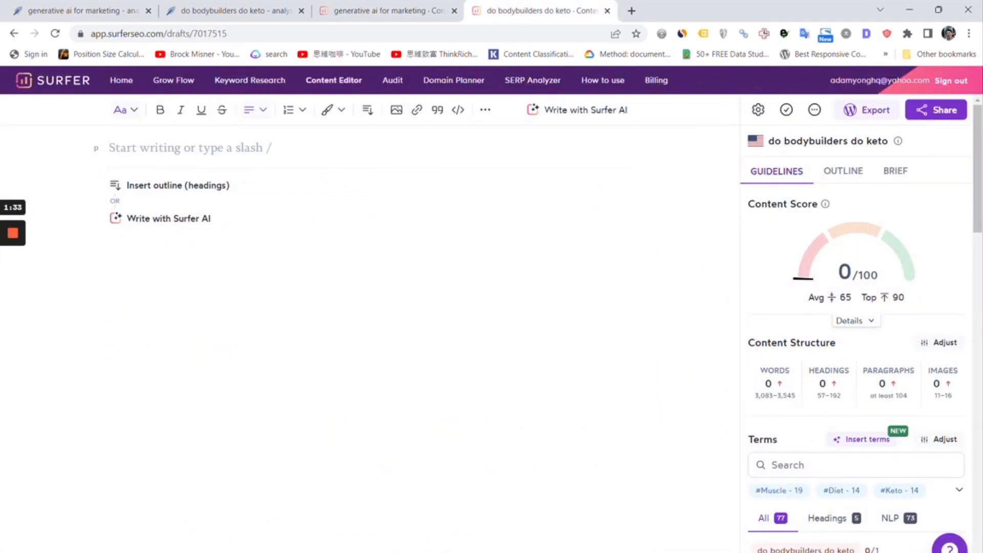
key(ctrl+v)
scroll(358, 338, up, 15)
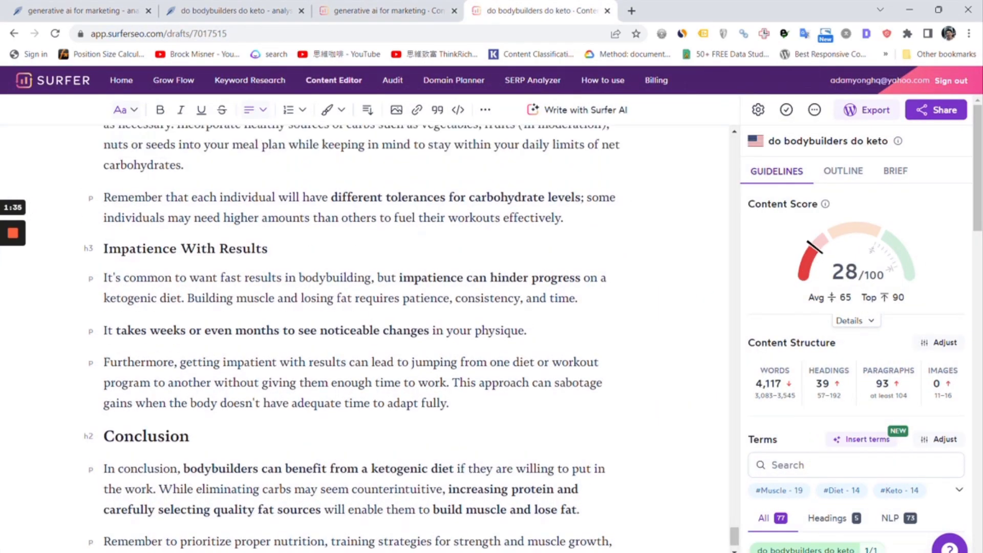
scroll(359, 338, up, 15)
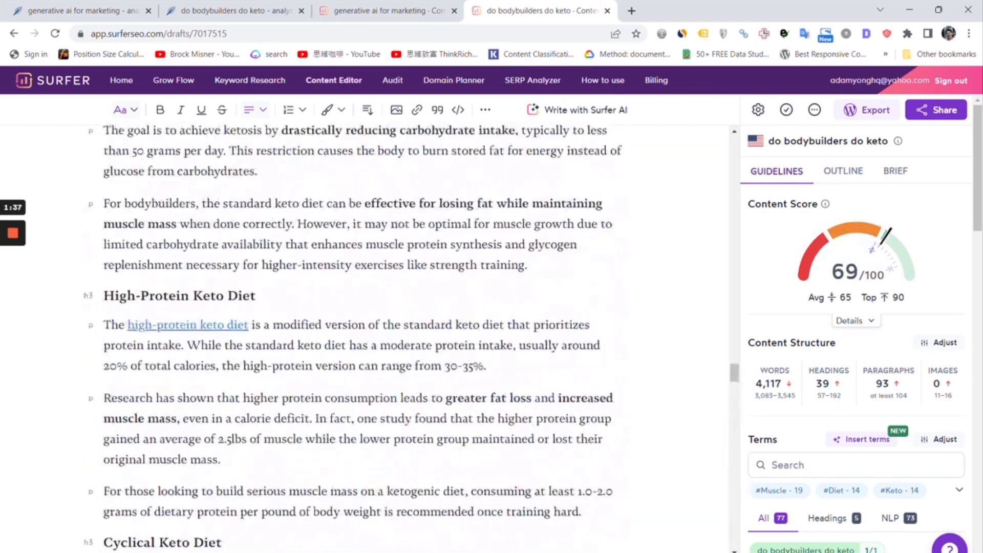
mouse_move(825, 204)
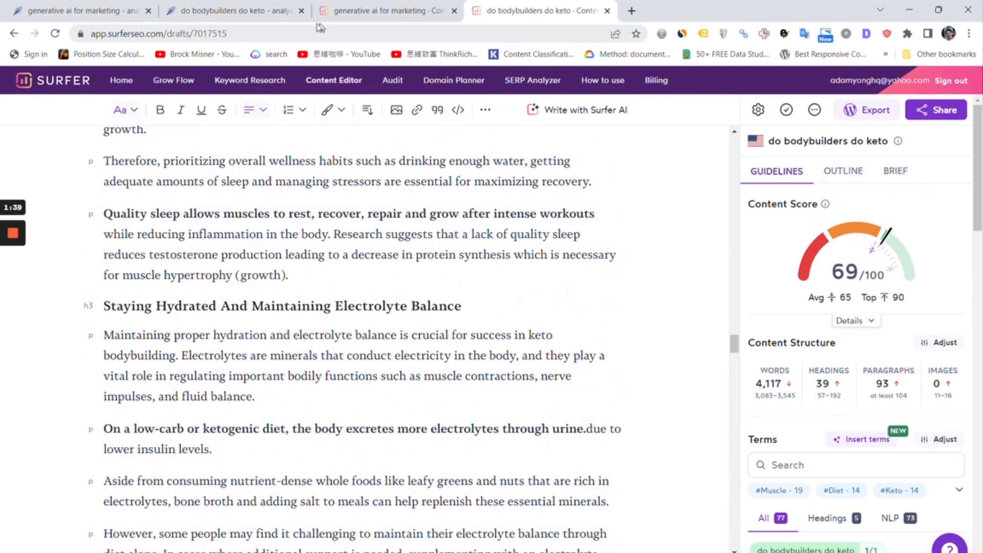
click(260, 14)
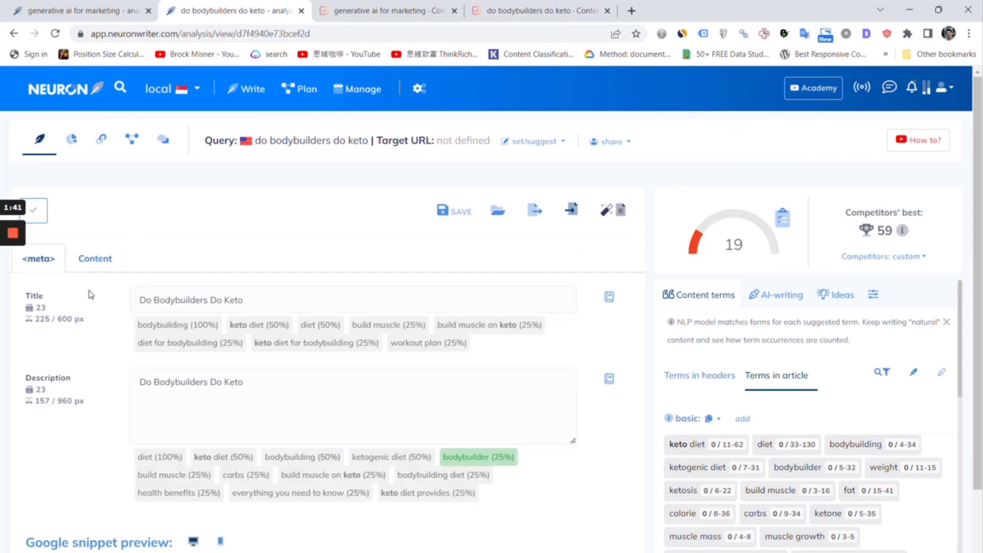
Paste the keto article into NeuronWriter's keto content editor, reaching 4077 words.
click(115, 267)
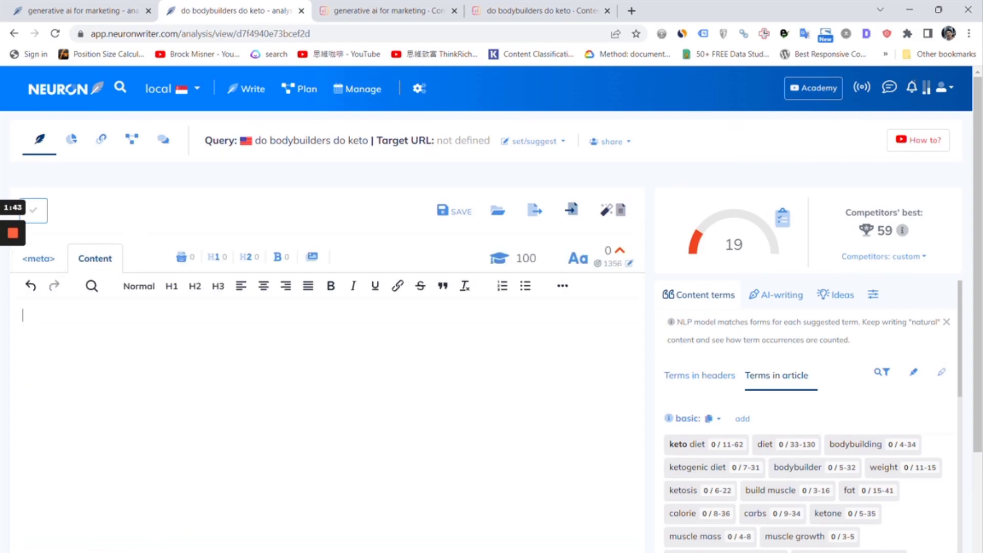
key(ctrl+v)
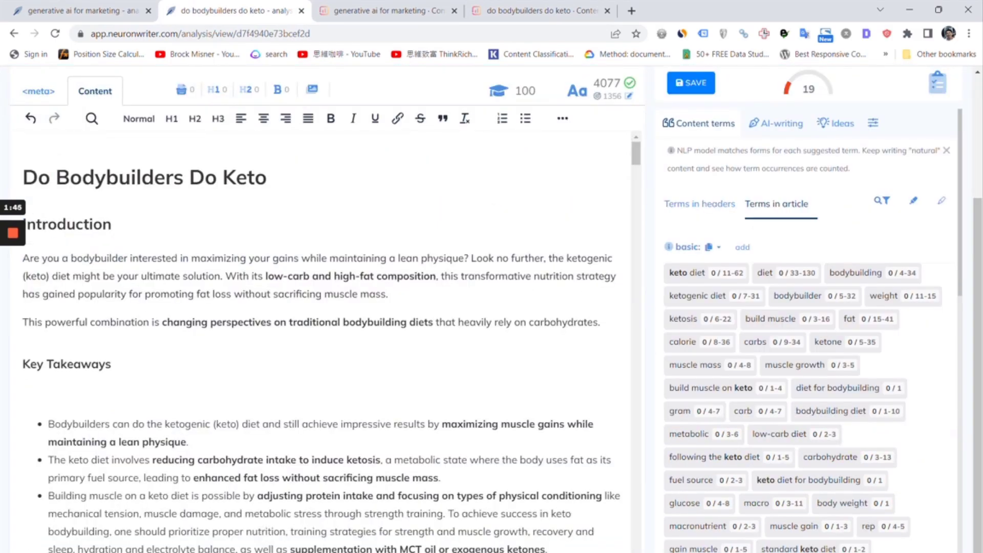
scroll(327, 410, up, 3)
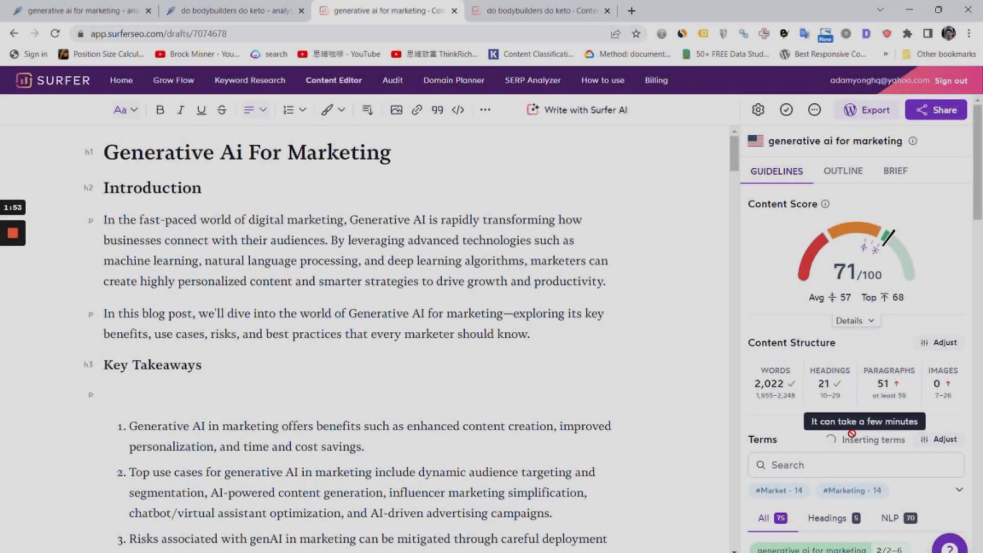
Generate an AI FAQ in NeuronWriter with 'Generative Ai For Marketing' pasted as its heading.
click(82, 10)
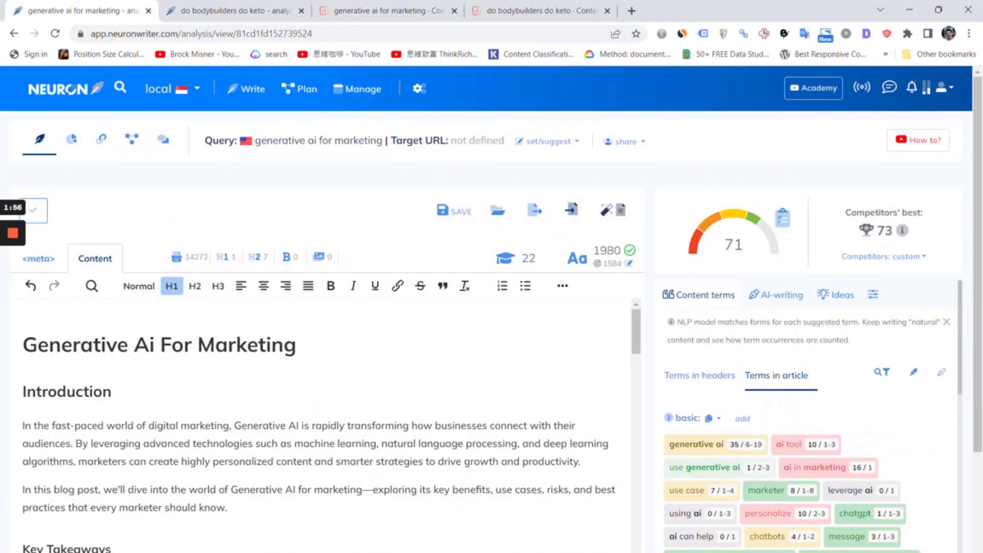
triple_click(159, 345)
key(ctrl+c)
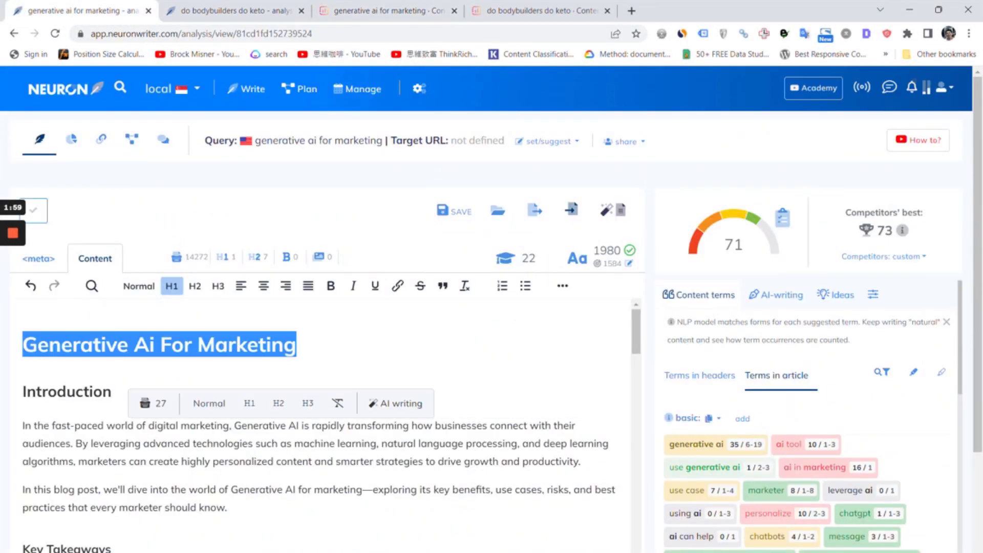
click(776, 295)
scroll(328, 410, down, 20)
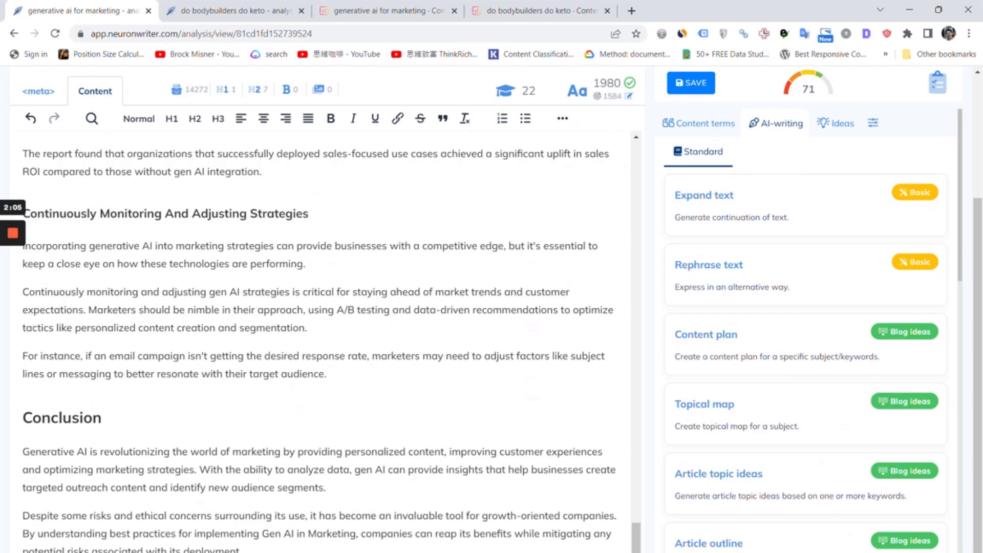
scroll(900, 487, down, 8)
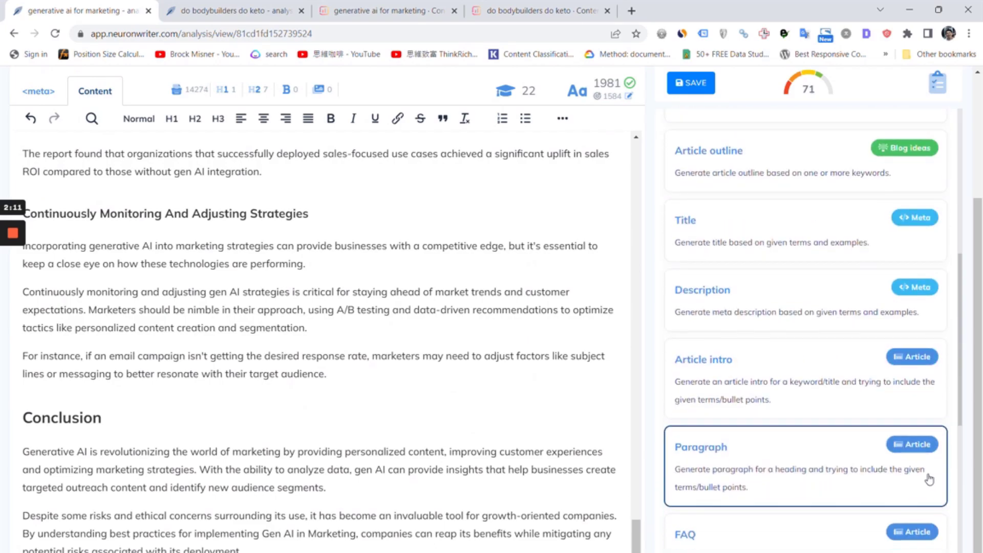
click(921, 421)
key(ctrl+v)
click(805, 494)
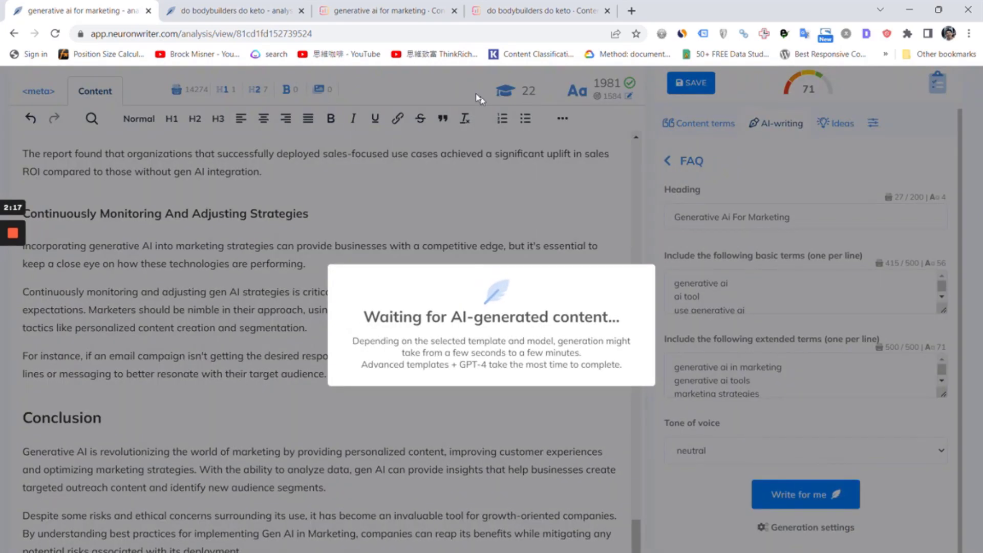
click(396, 14)
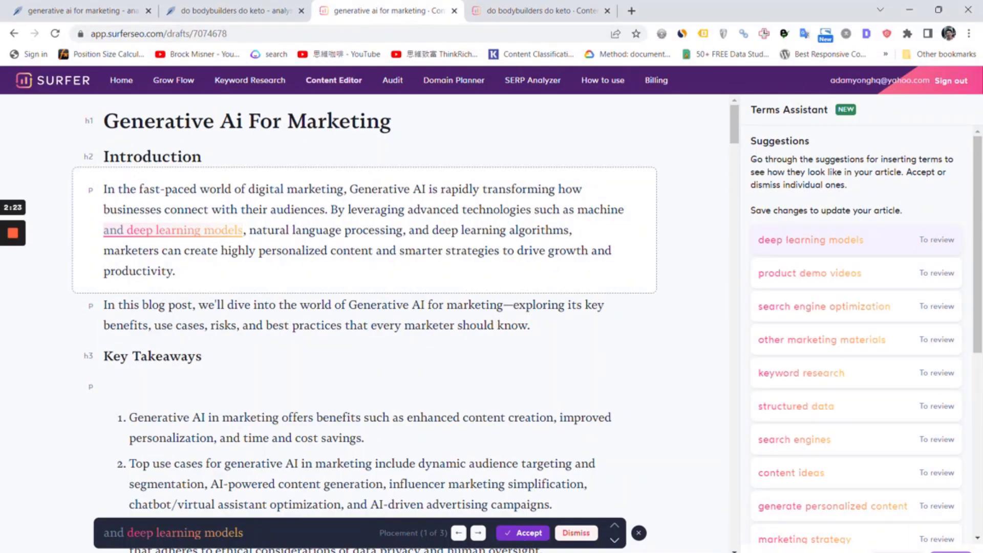
Accept all eleven Terms Assistant suggestions in Surfer's marketing draft, raising its score to 83.
click(532, 534)
click(531, 534)
click(532, 533)
click(533, 535)
click(533, 535)
click(531, 534)
click(530, 533)
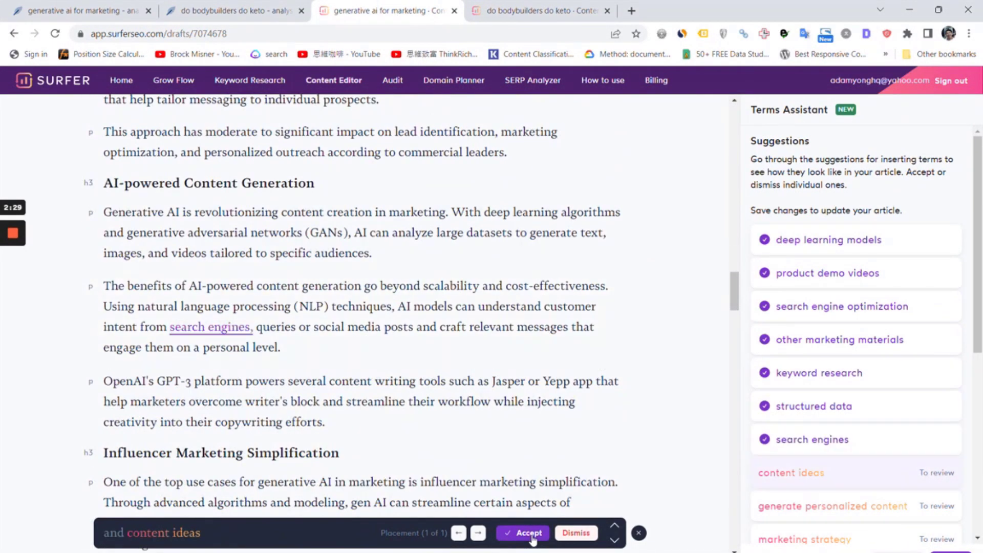
click(531, 534)
click(530, 534)
click(530, 533)
click(531, 534)
click(530, 533)
click(530, 534)
click(531, 534)
click(531, 533)
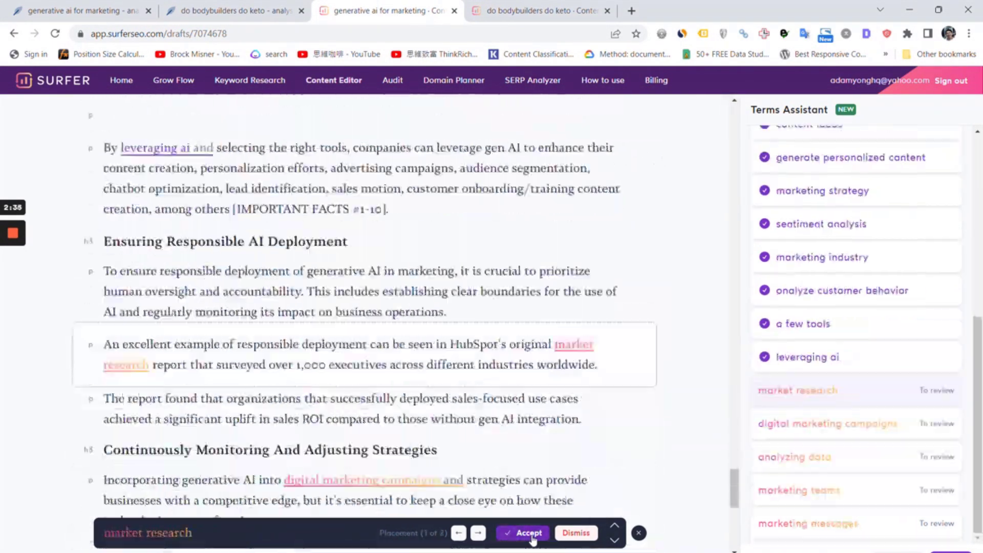
click(531, 534)
click(531, 533)
click(530, 534)
click(531, 534)
click(531, 533)
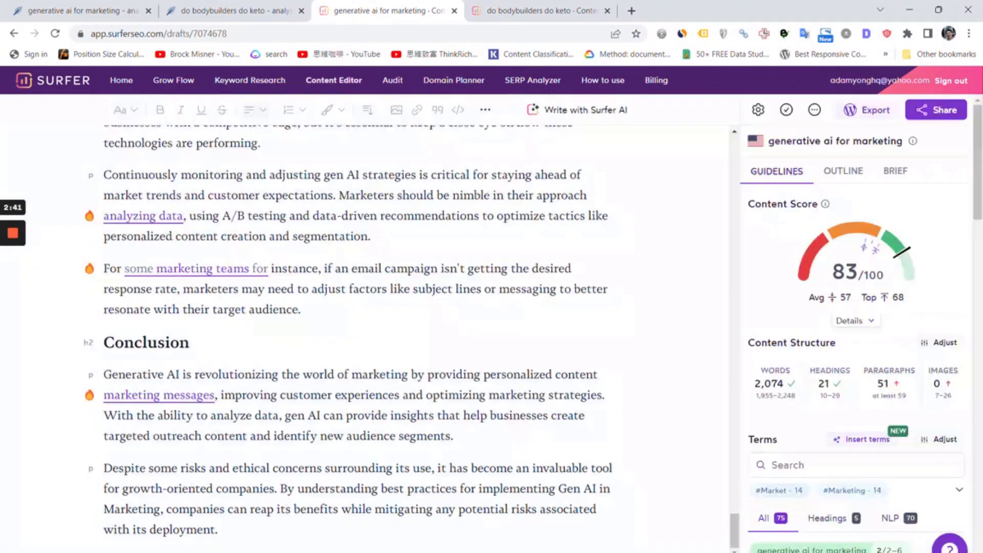
click(105, 14)
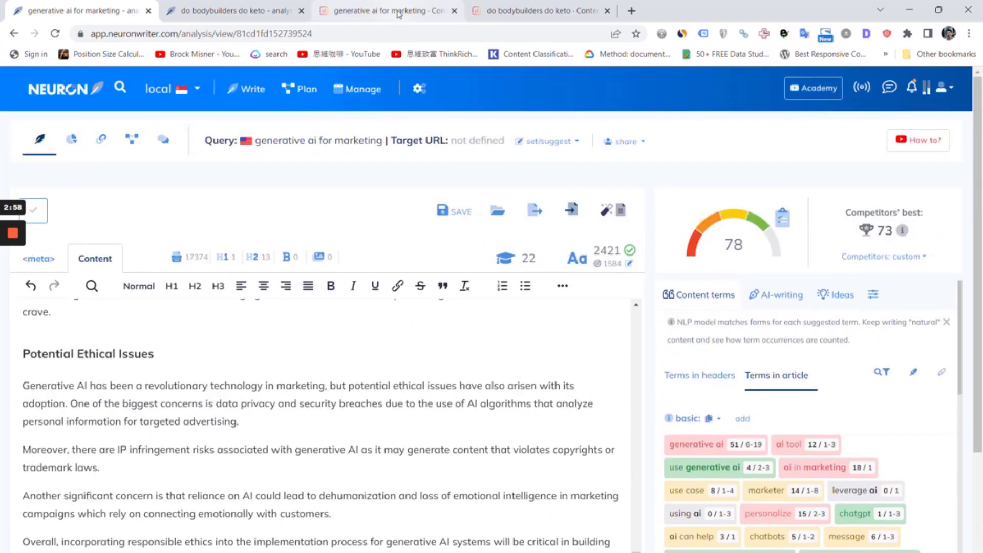
Have Surfer insert terms into the keto draft, then start NeuronWriter's FAQ template for it.
click(512, 11)
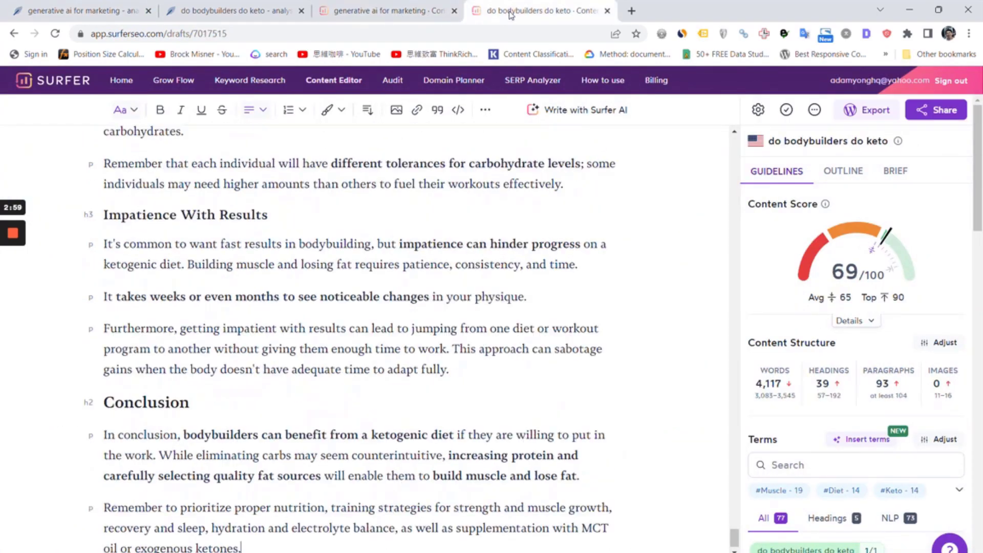
click(873, 439)
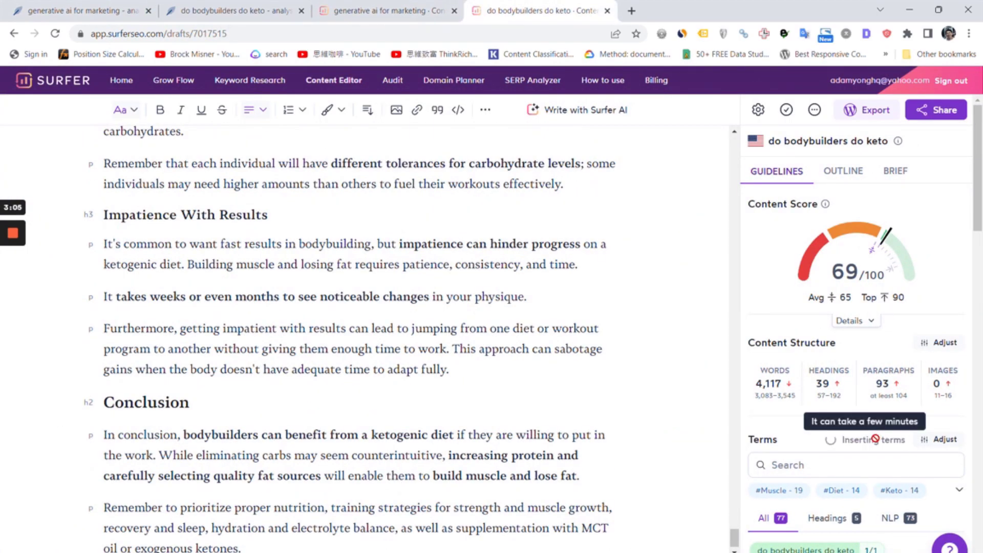
click(255, 11)
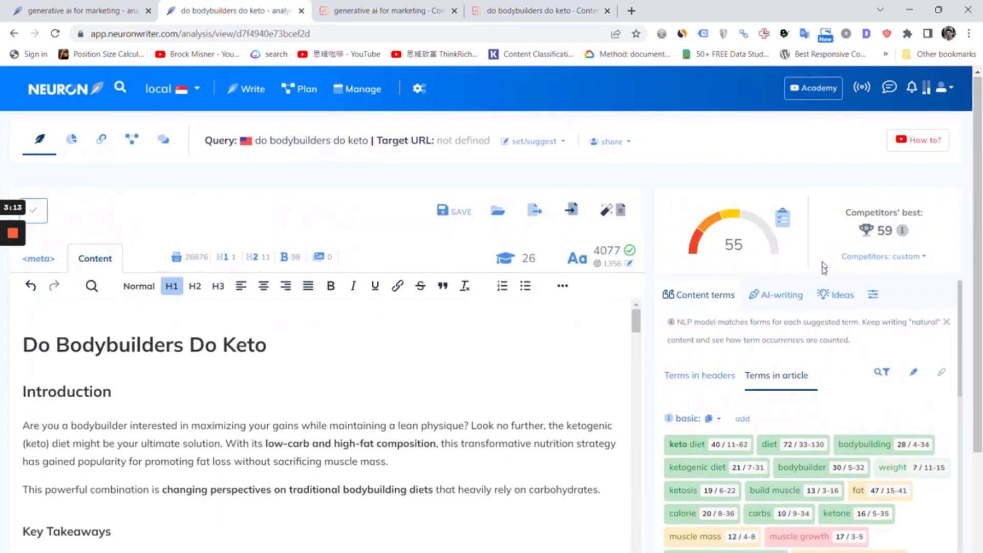
click(775, 294)
scroll(807, 409, down, 5)
scroll(807, 410, down, 2)
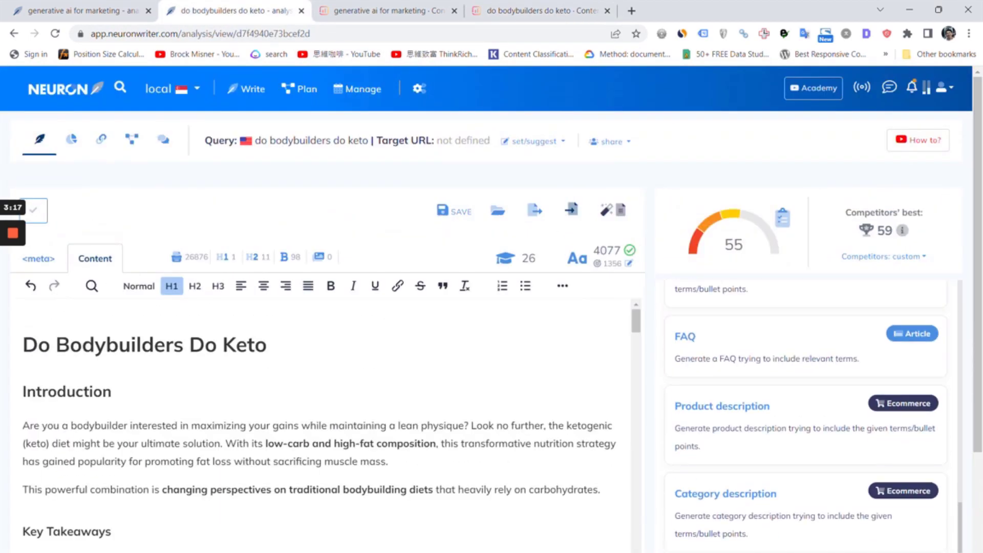
scroll(318, 425, down, 20)
scroll(317, 359, down, 10)
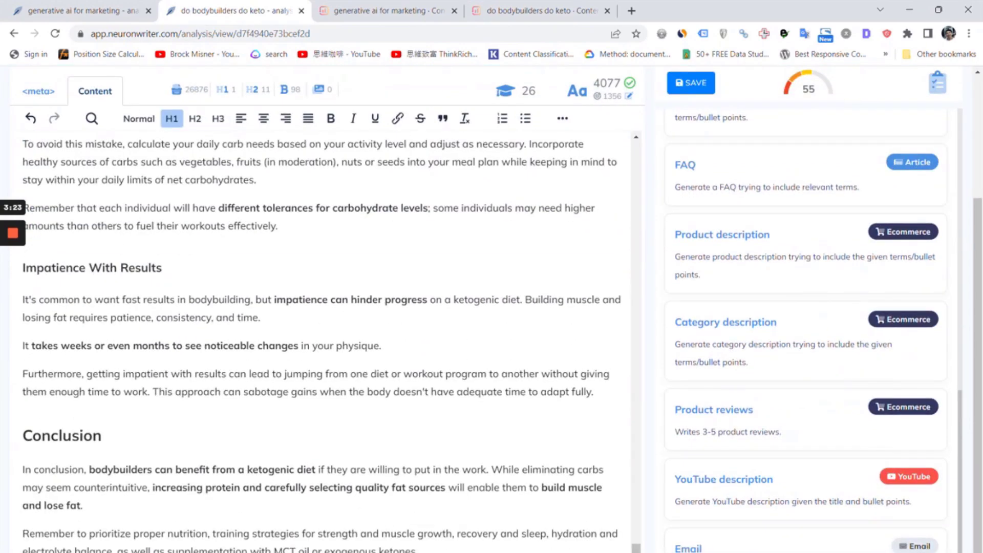
click(928, 181)
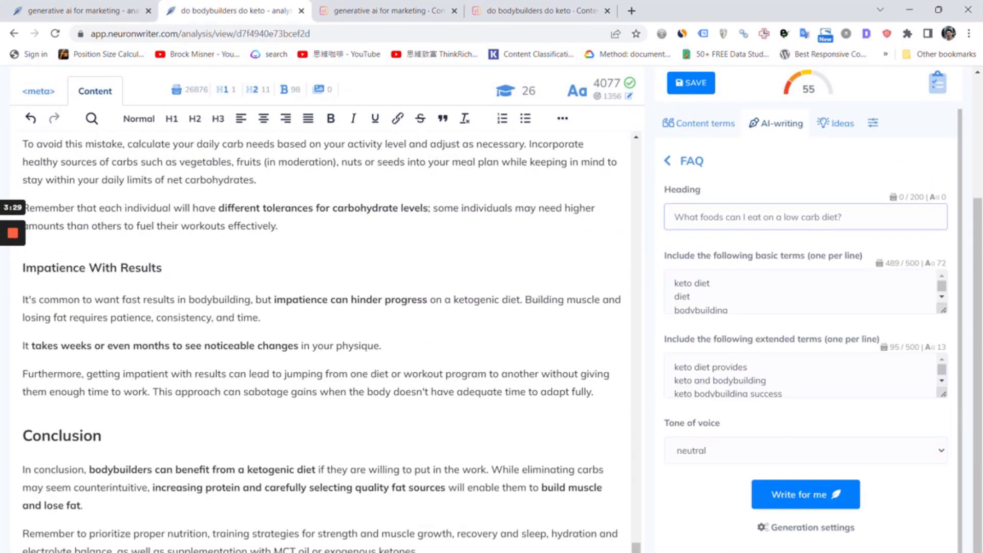
click(783, 489)
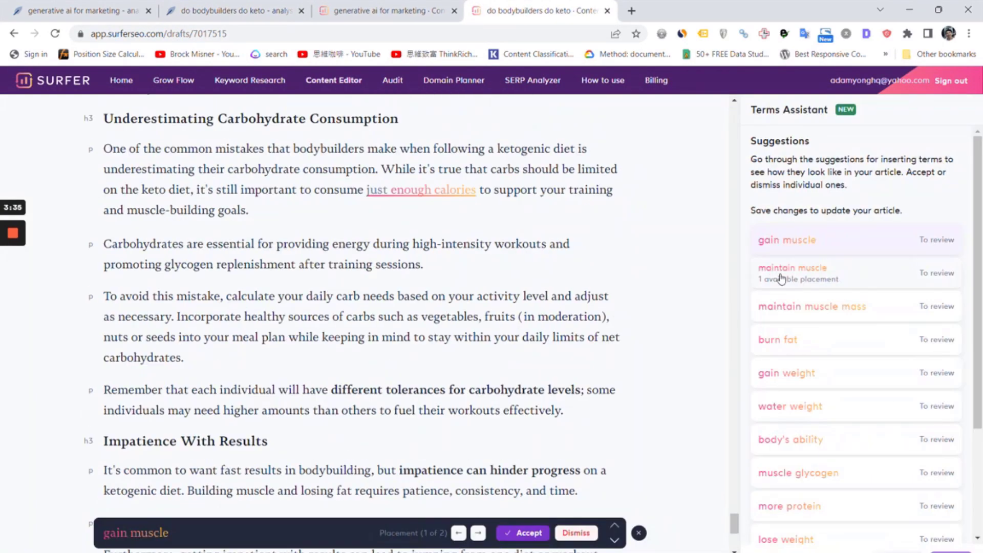
Accept Surfer's suggested insertions for gain muscle, maintain muscle, maintain muscle mass and burn fat.
click(520, 533)
click(520, 532)
click(519, 532)
click(519, 533)
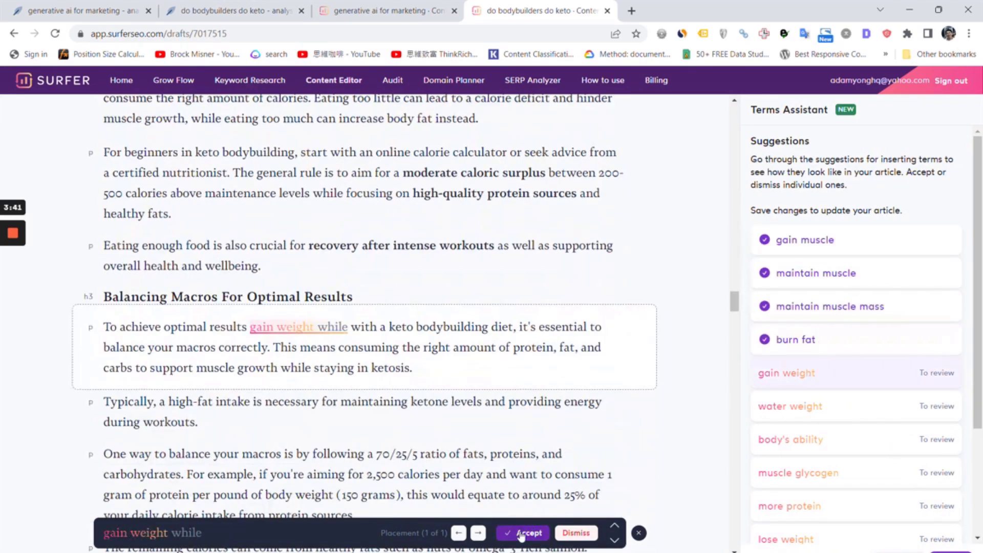